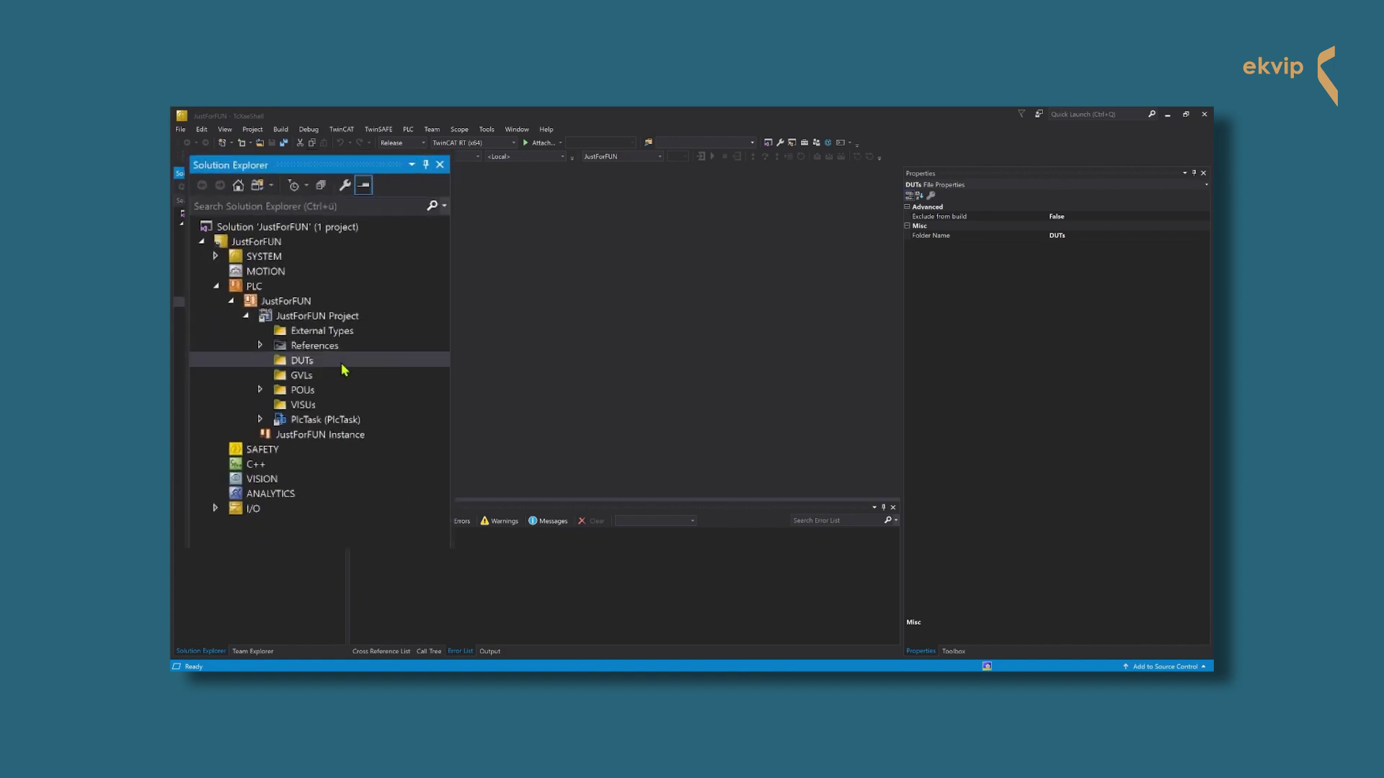
Add CountBananas as a Structured Text POU function returning DINT and start editing its declarations
click(299, 433)
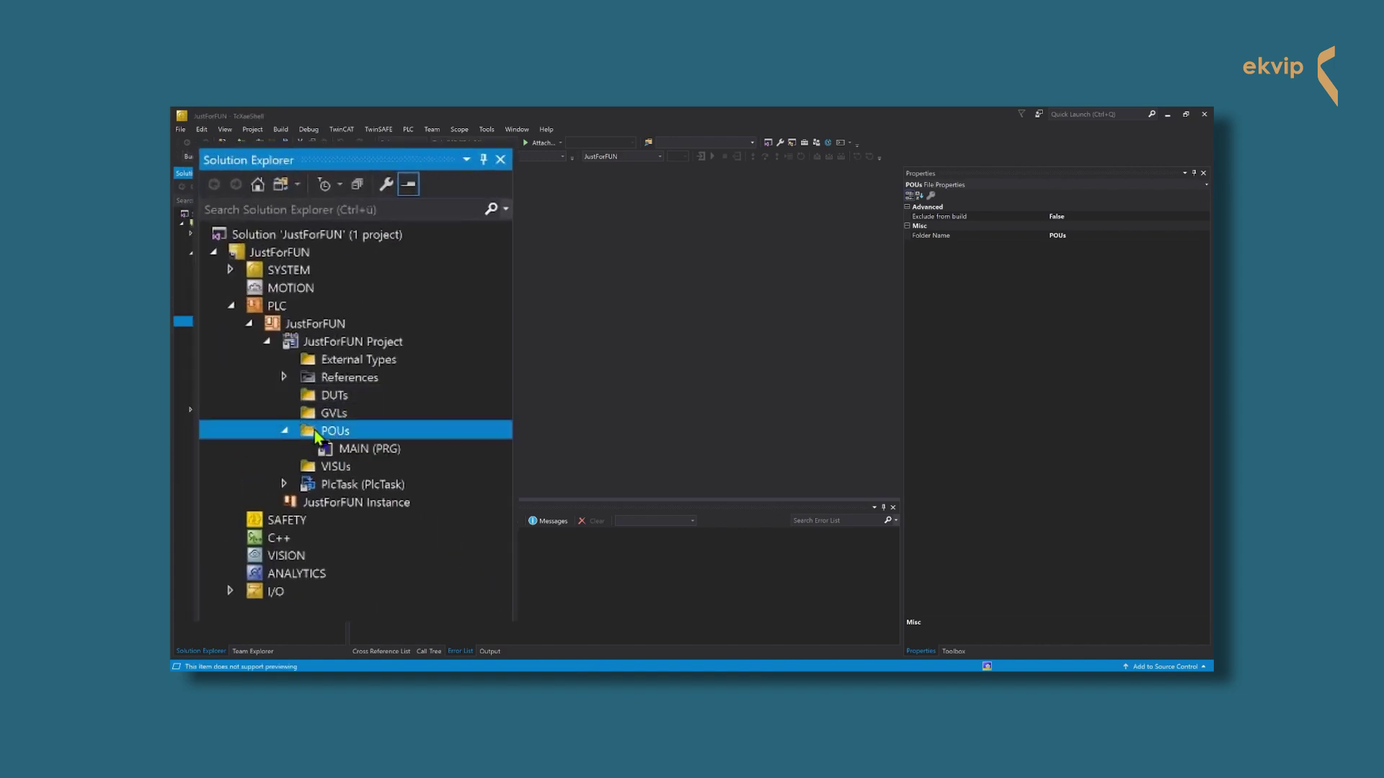
right_click(317, 435)
mouse_move(392, 447)
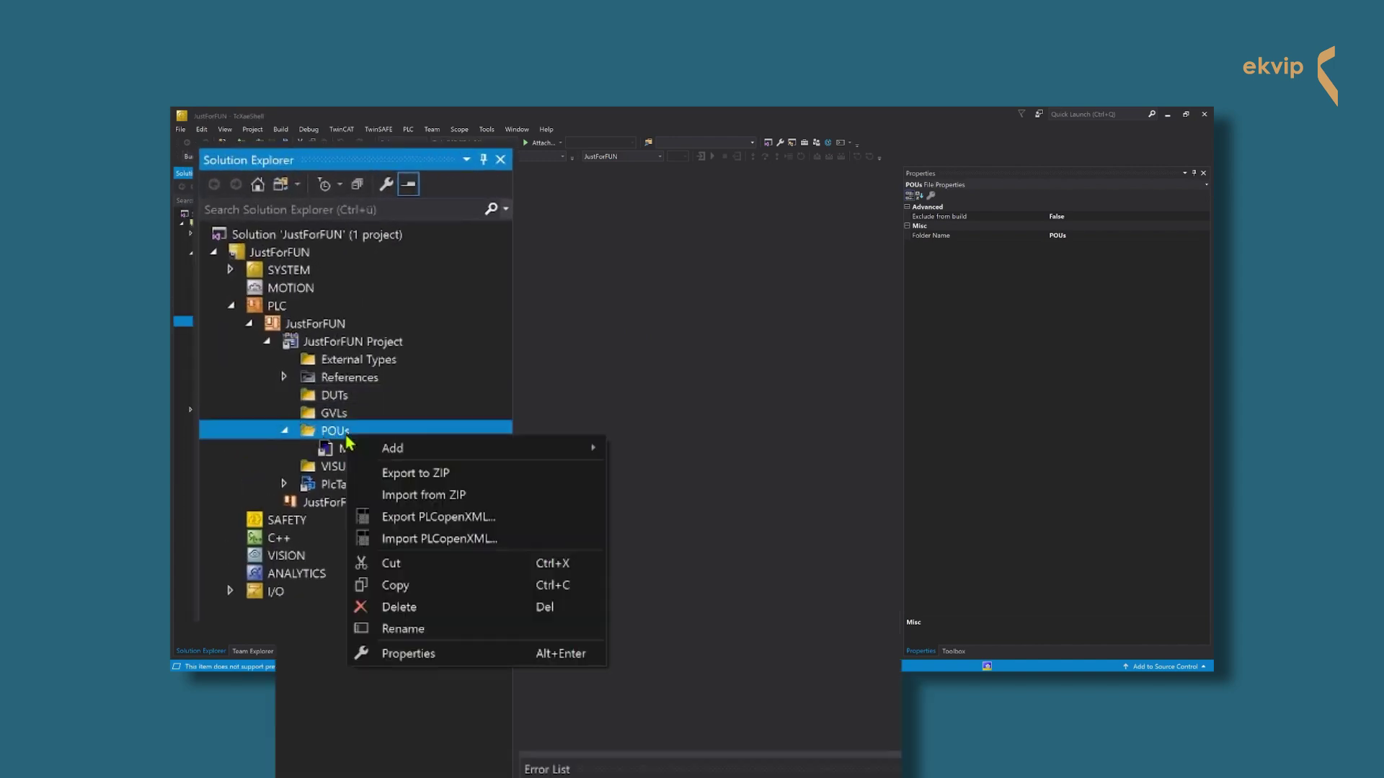
click(706, 460)
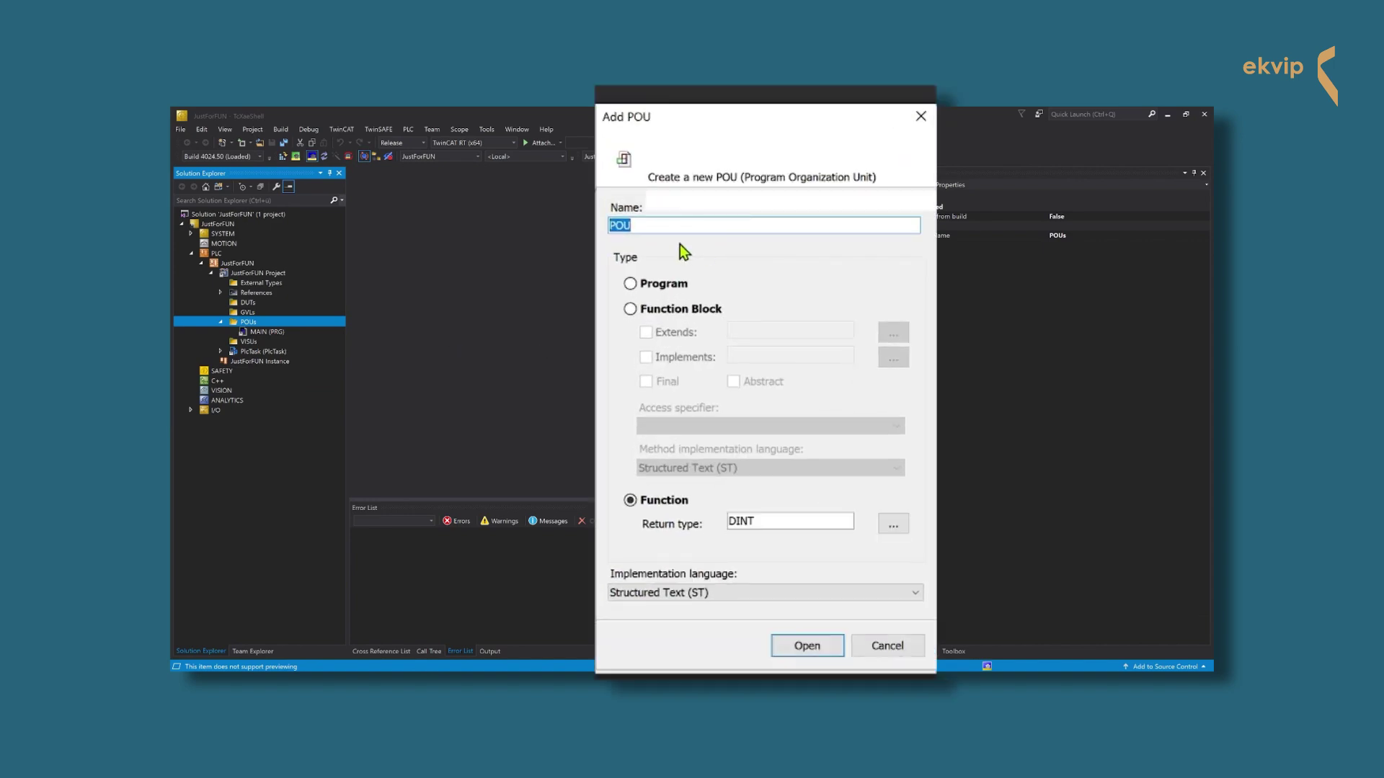
text(CountBananas)
click(817, 648)
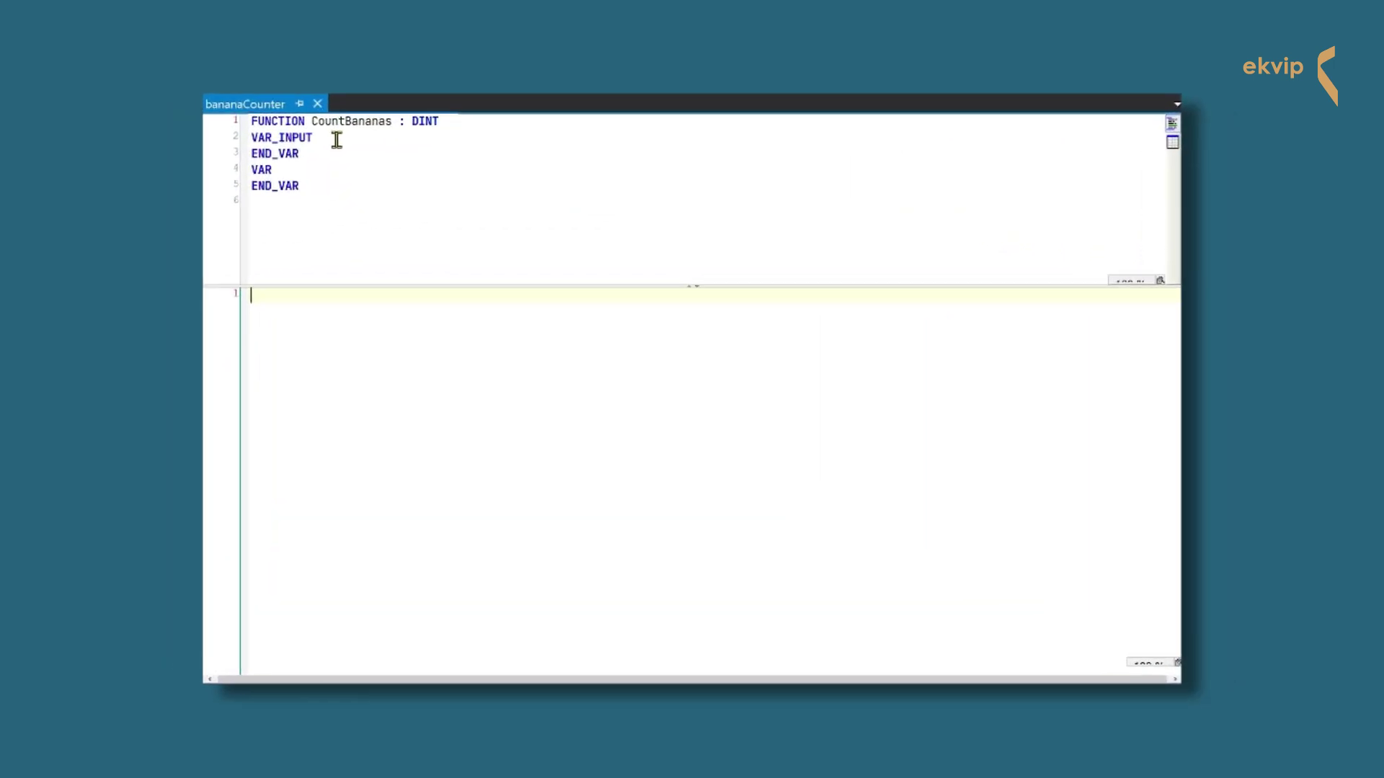
click(337, 140)
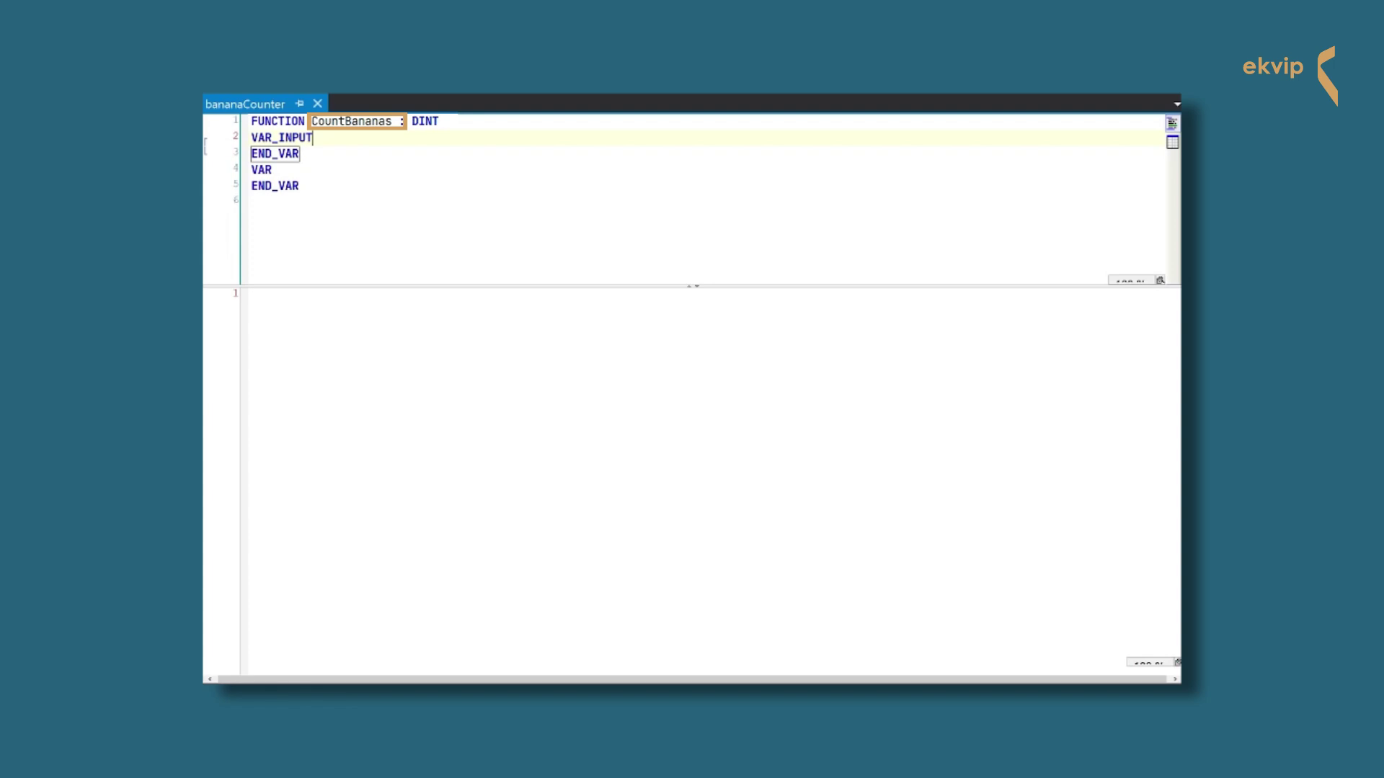
Add VAR_OUTPUT and VAR_IN_OUT blocks to the CountBananas function header
click(331, 152)
key(Return)
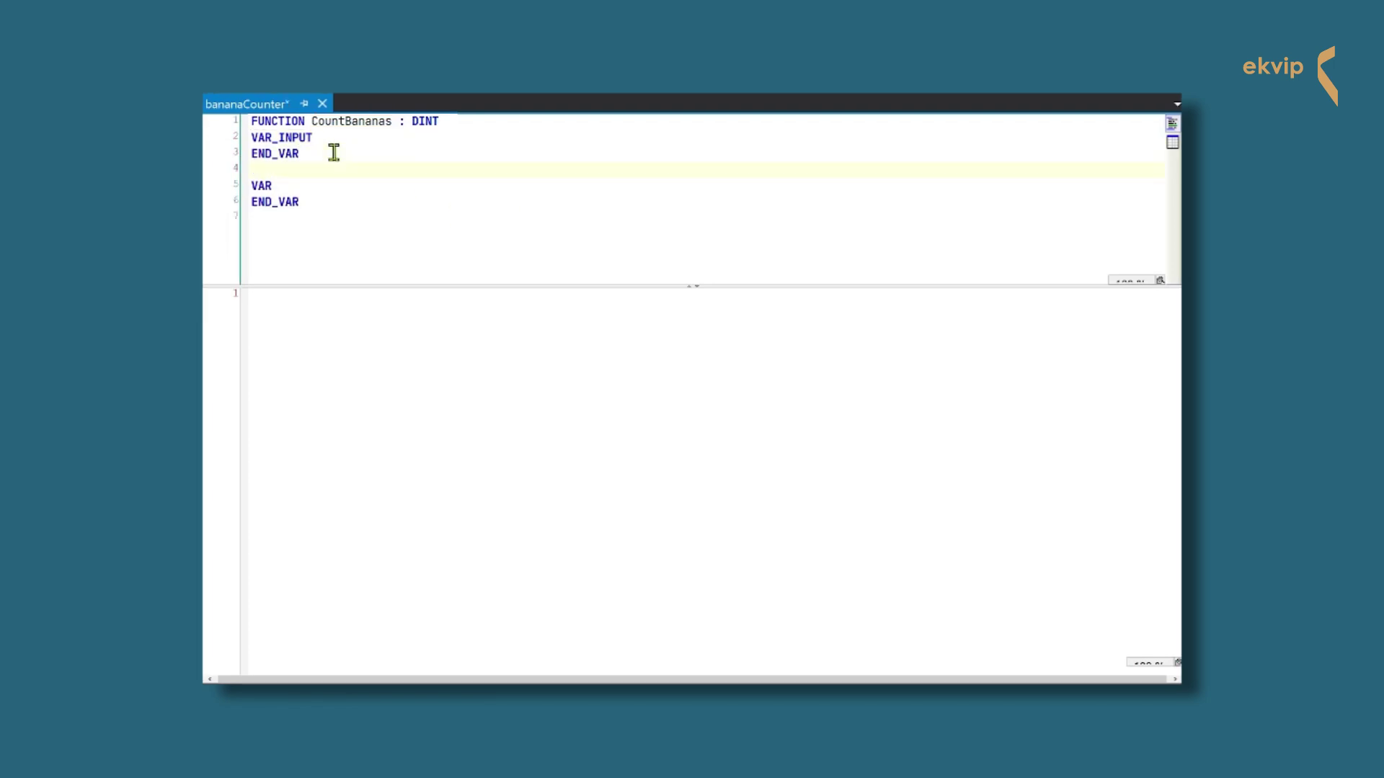
text(VAR_OU)
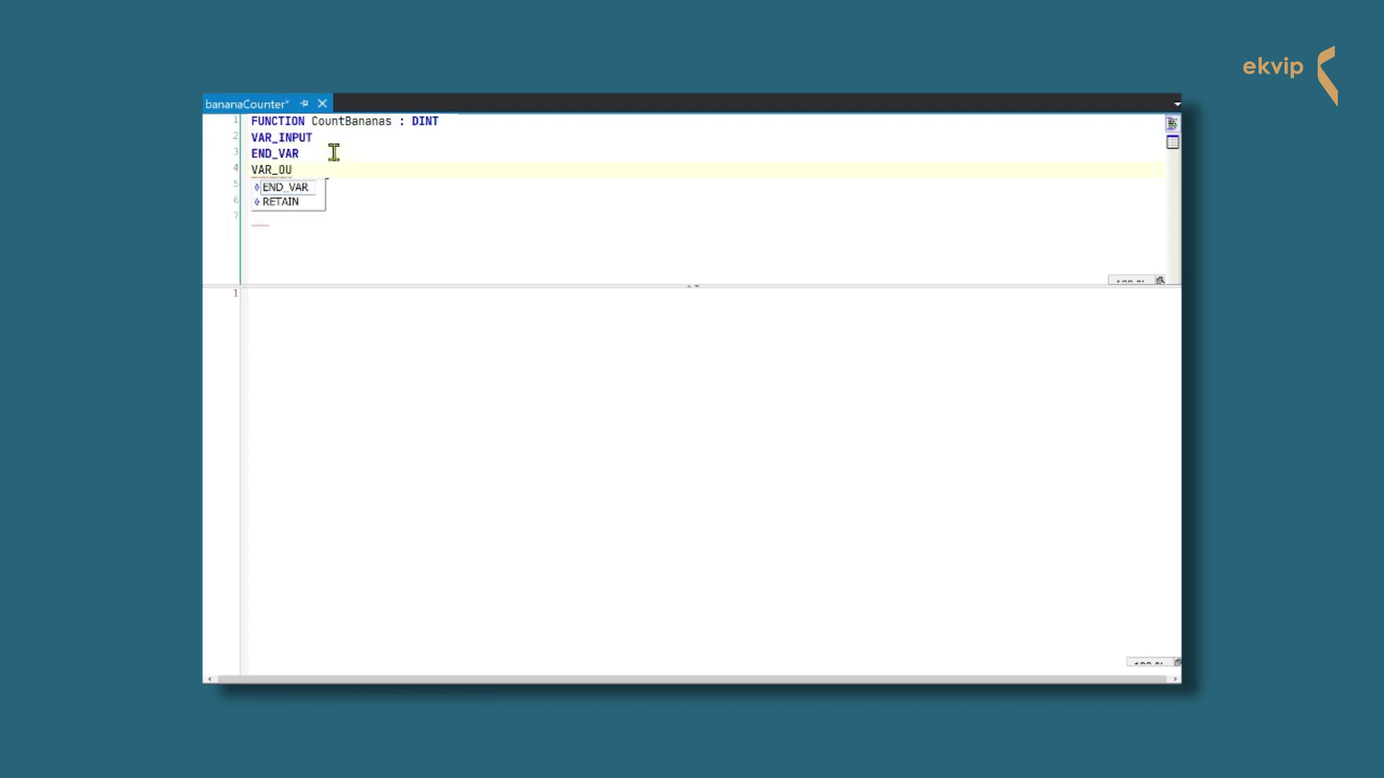
text(TPUT)
key(Return)
click(330, 202)
key(Return)
text(VA)
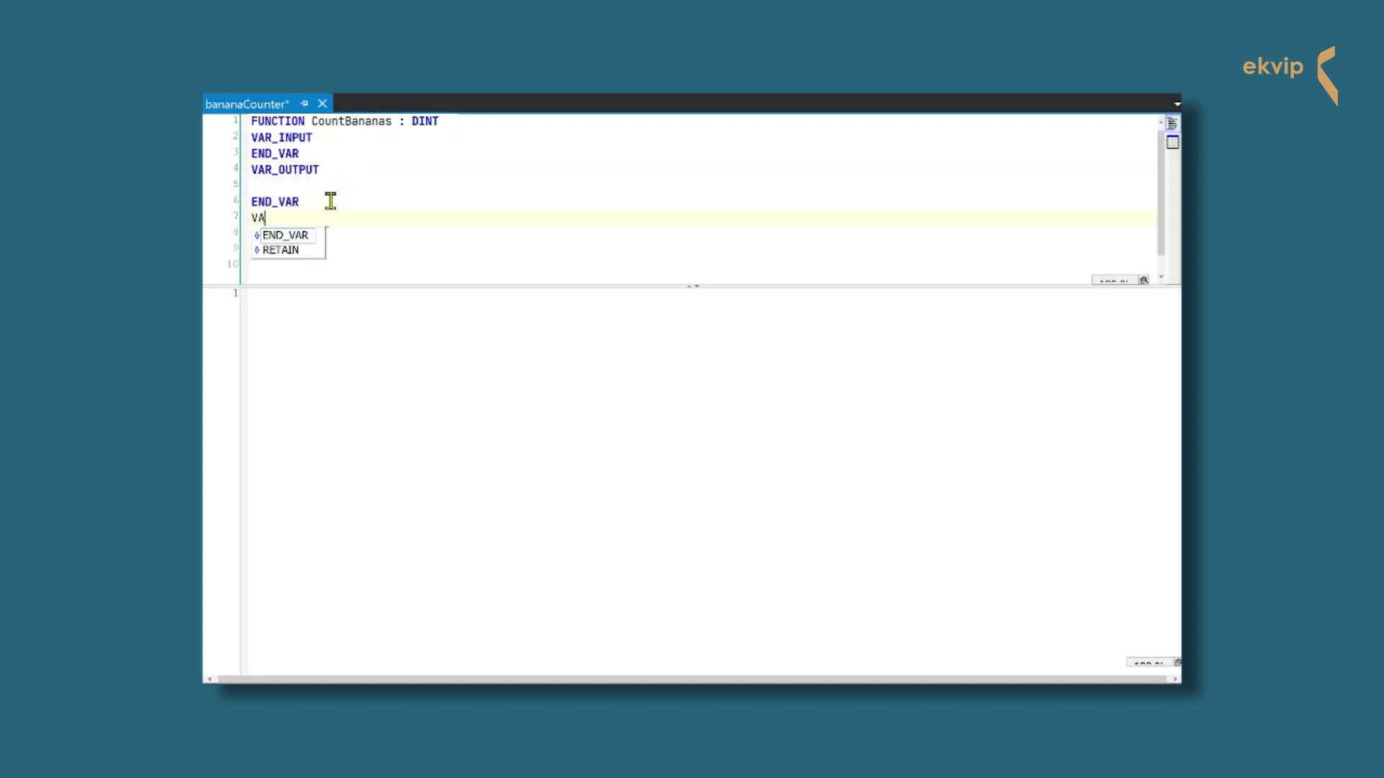
text(R_IN_OU)
text(T)
key(Return)
click(426, 440)
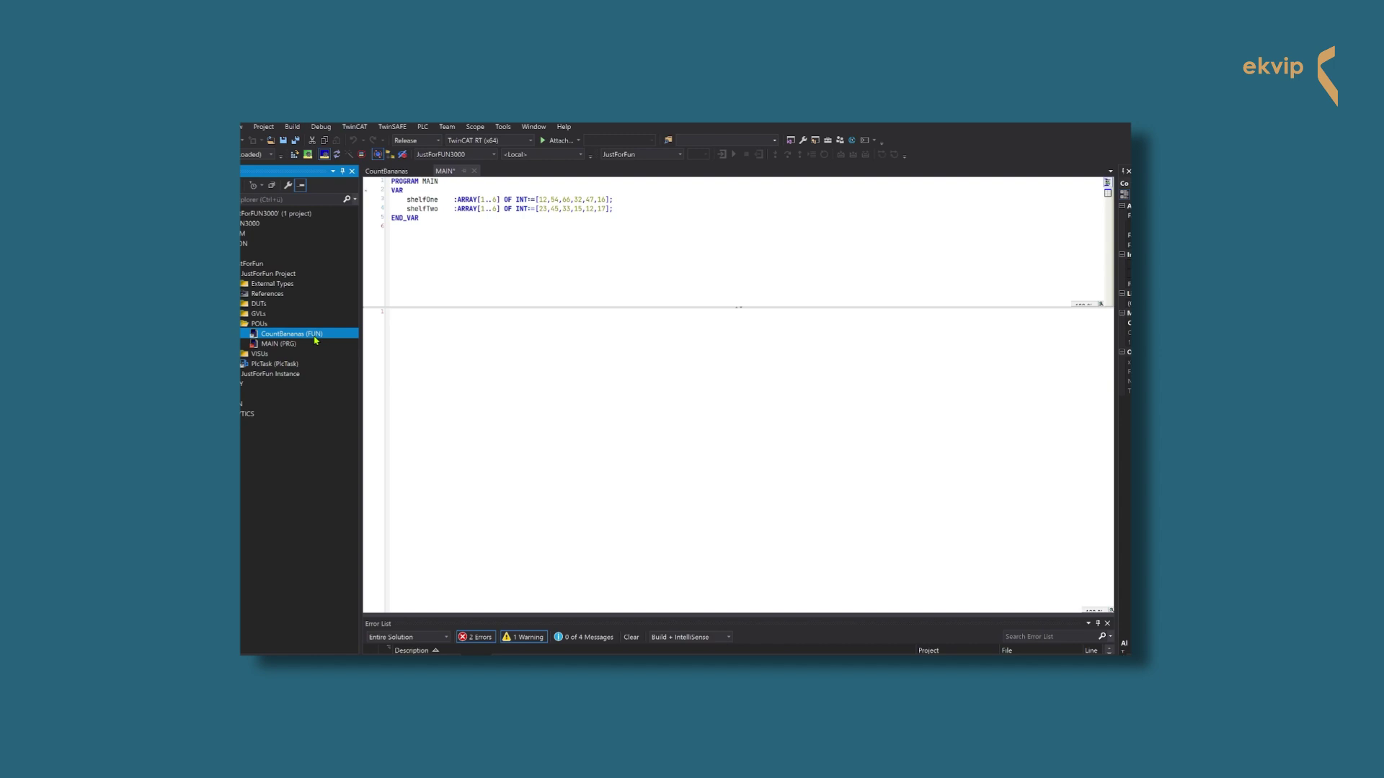
Declare input amount : ARRAY[1..6] OF INT and local i : INT, then start FOR i := 1 TO 6
double_click(387, 338)
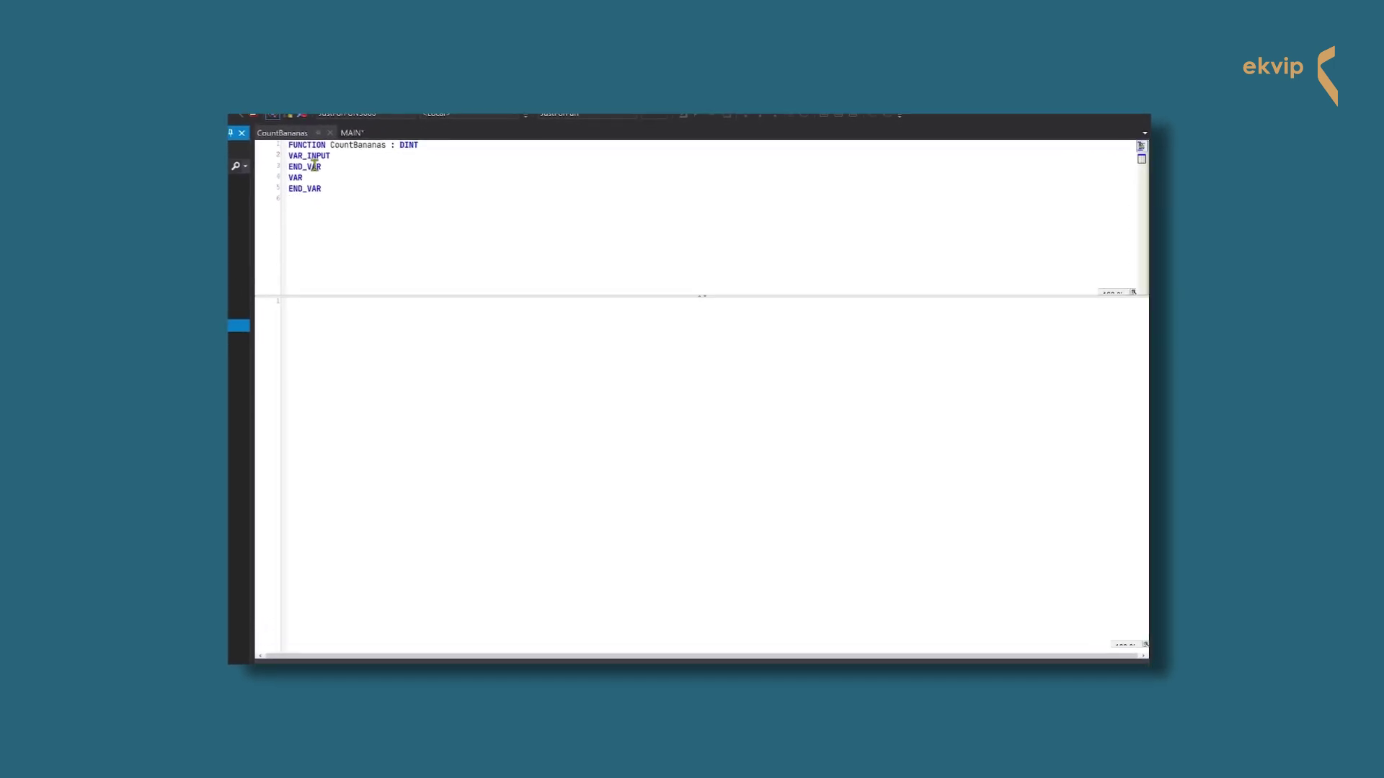
click(317, 151)
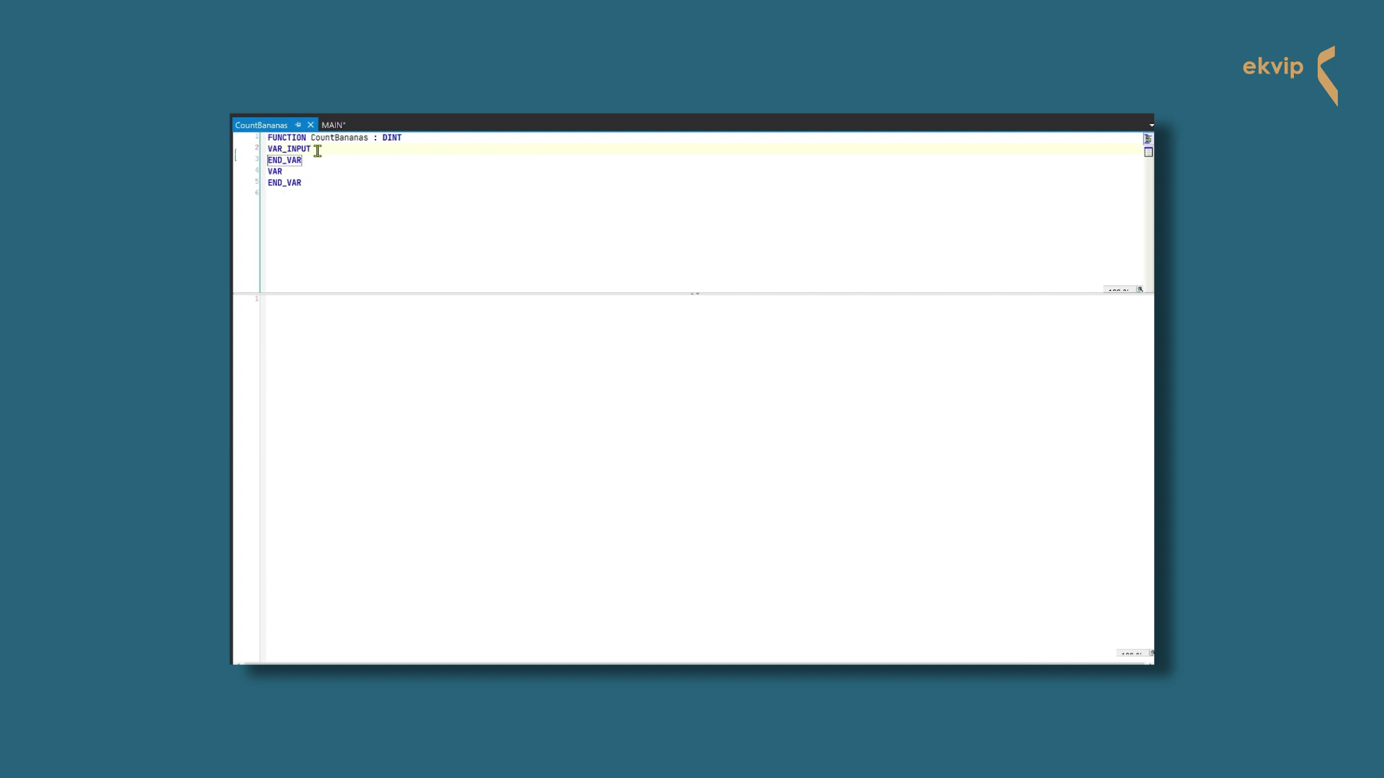
key(Return)
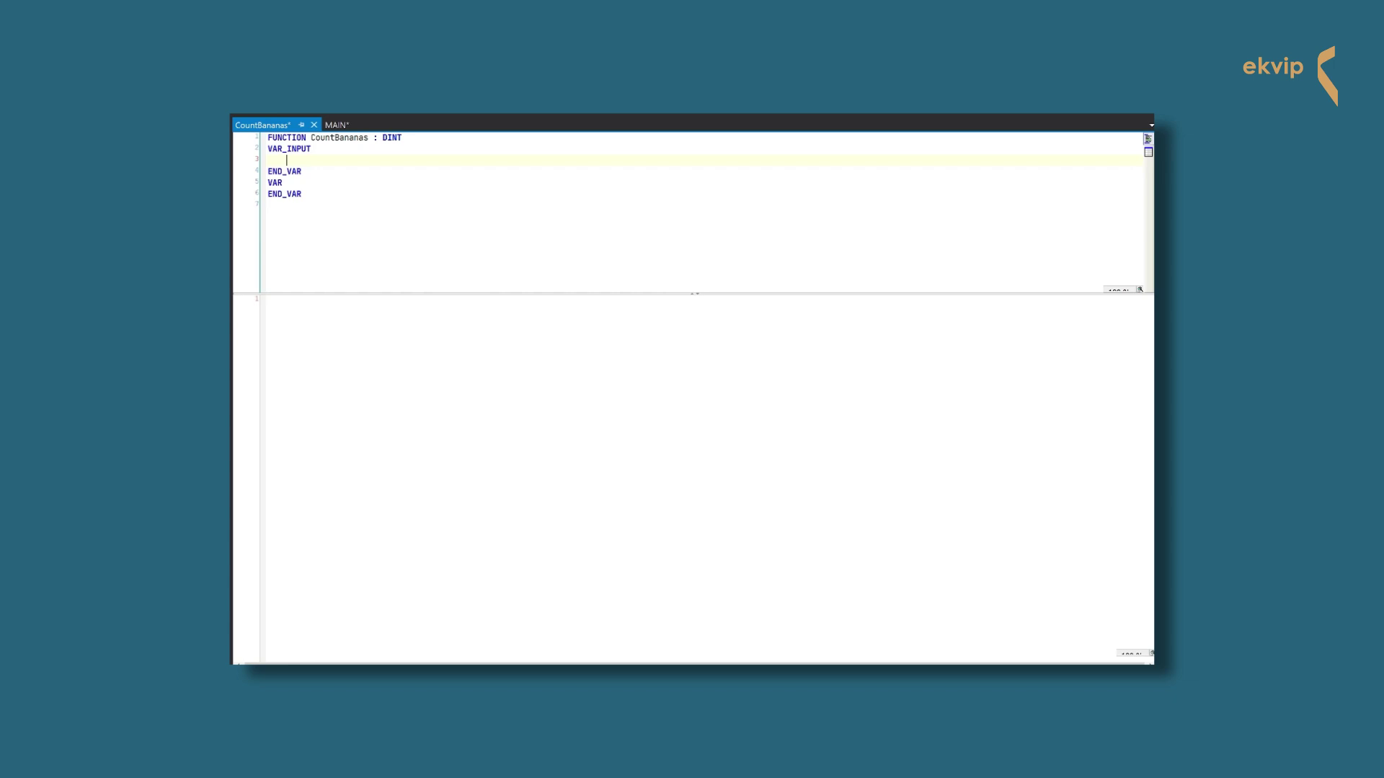
text(amount  :)
text(ARRAY[1..6] OF INT;)
click(308, 183)
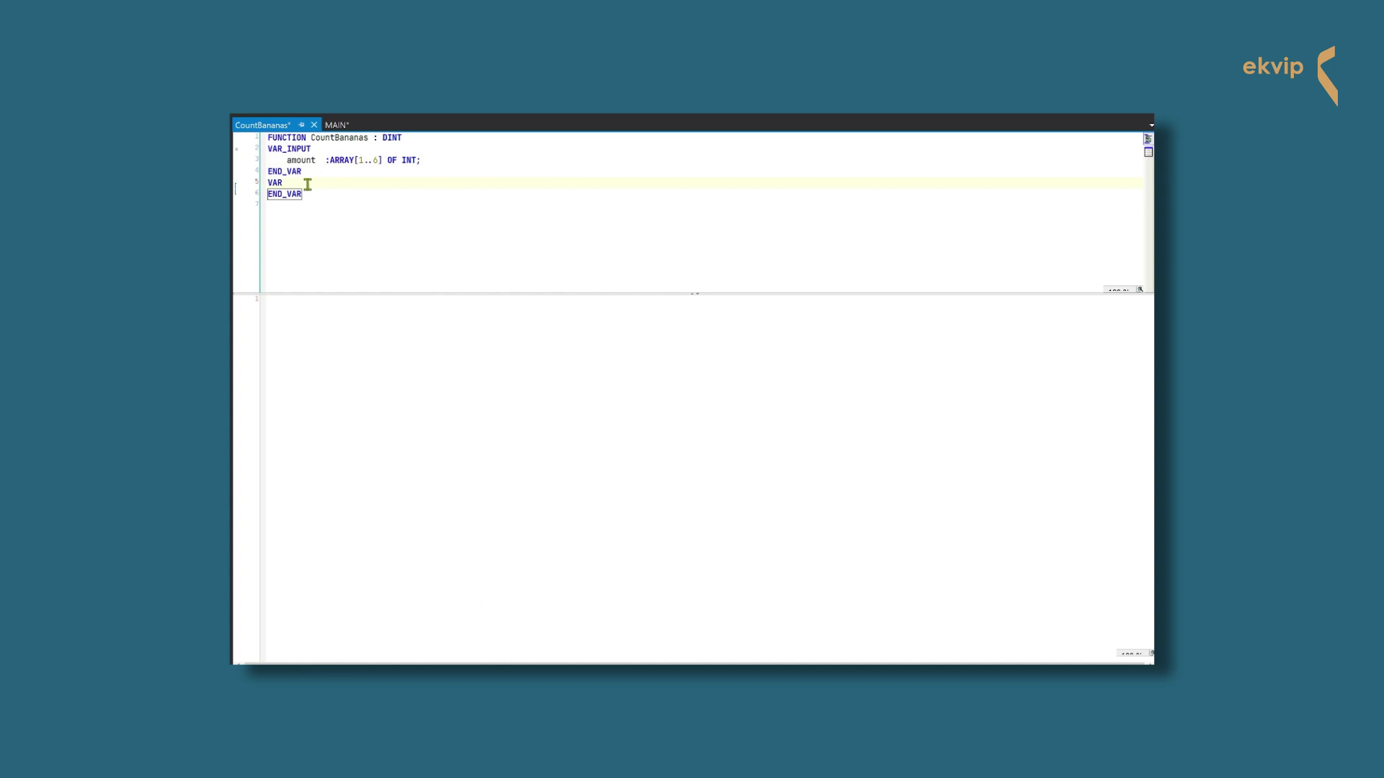
key(Return)
text(i)
key(Tab)
text(:INT;)
click(489, 313)
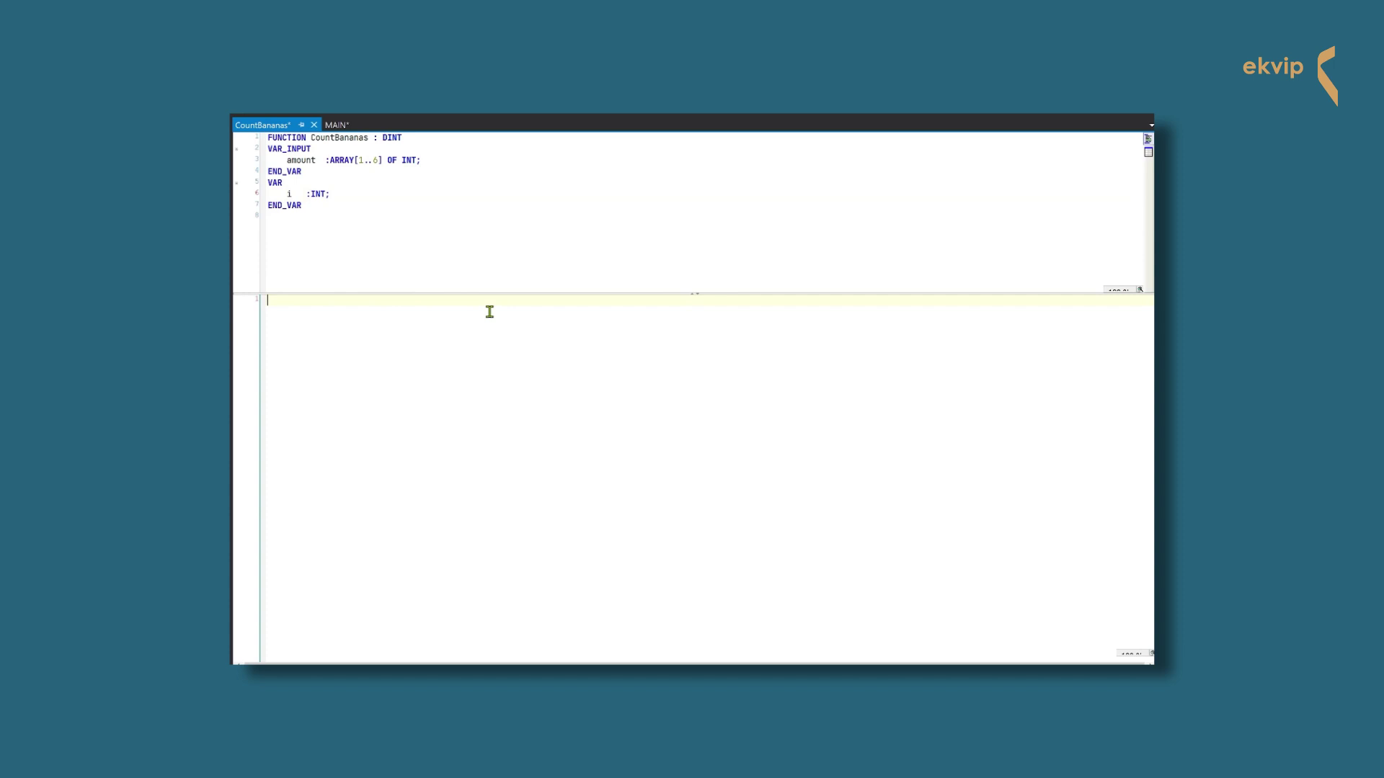
text(FOR )
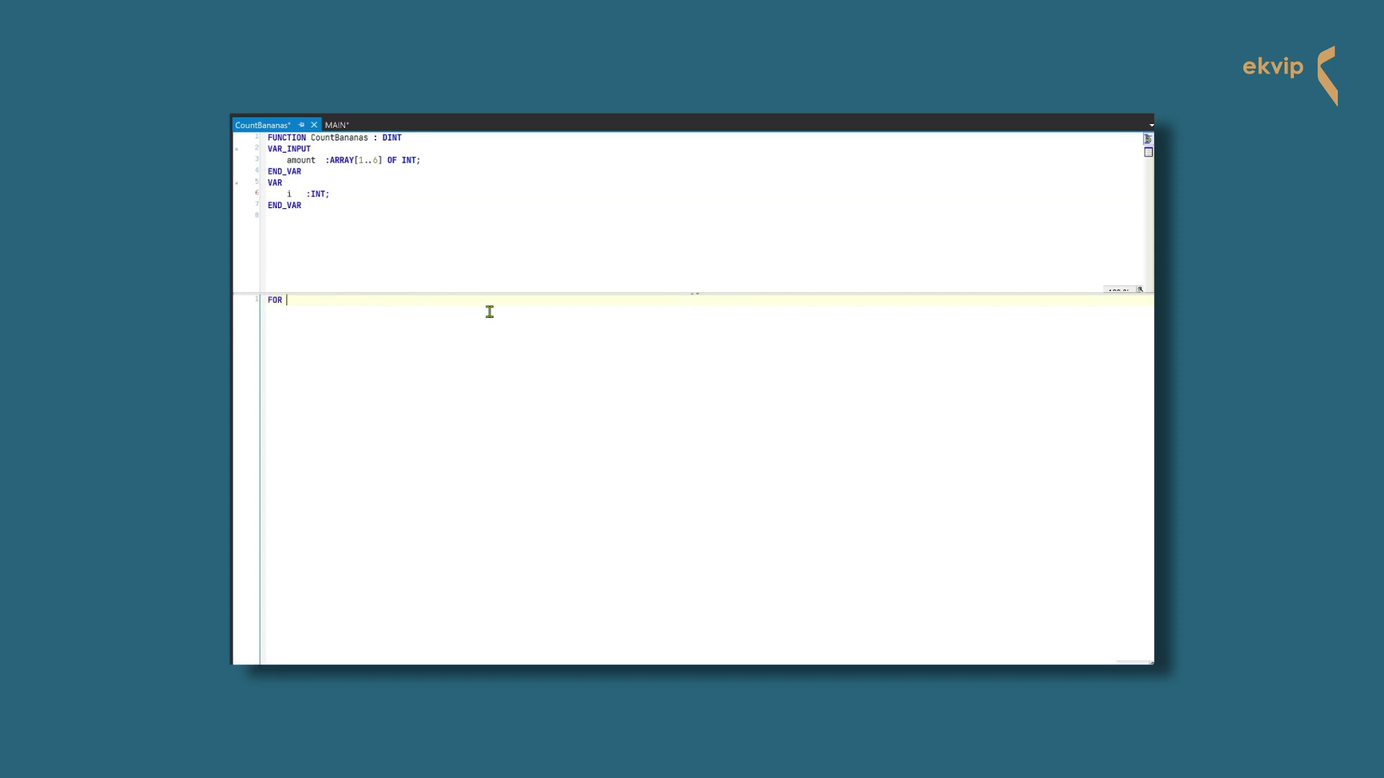
text(i := 1 TO 6 DO)
key(Return)
text(CountBananas := )
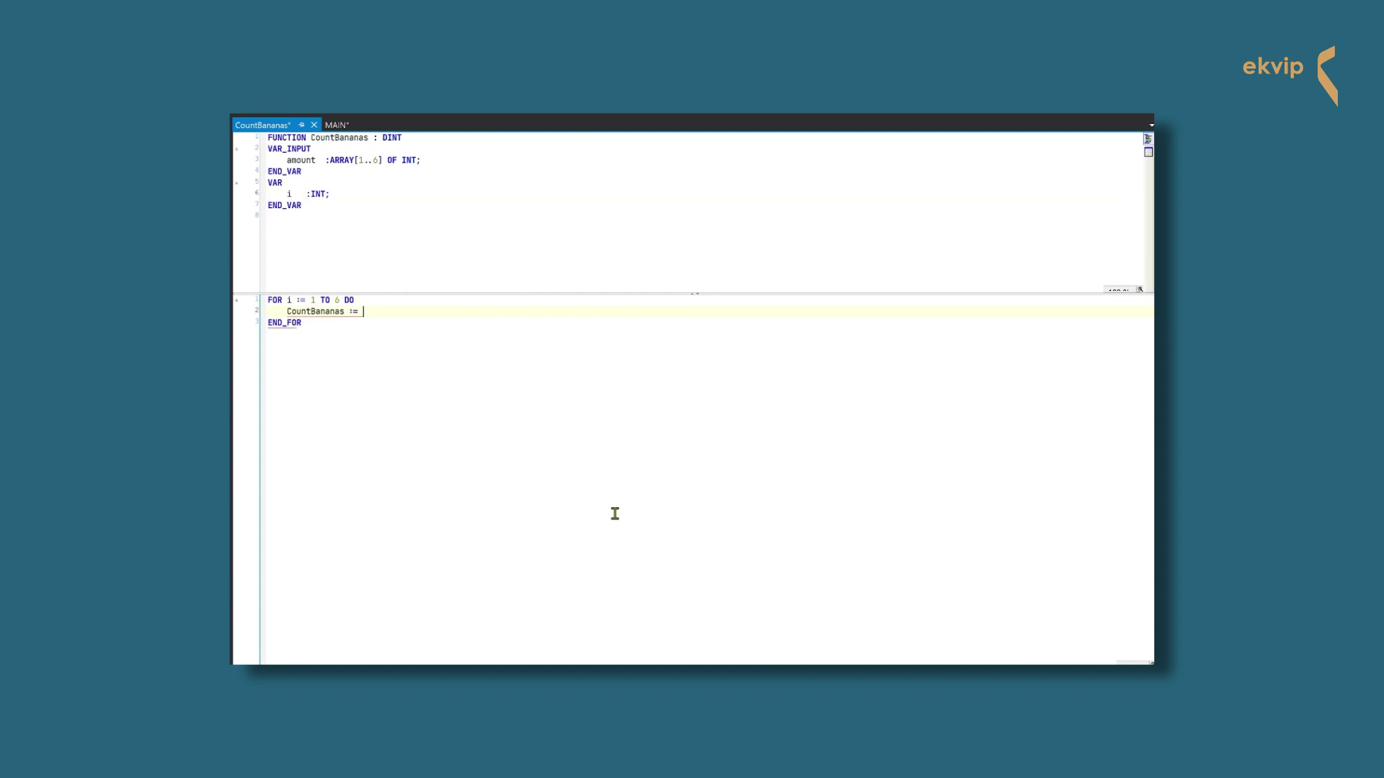
text(CountBananas + a)
text(mount[i];)
Declare totalAmount : DINT in MAIN and begin assigning it CountBananas of both shelves
click(340, 127)
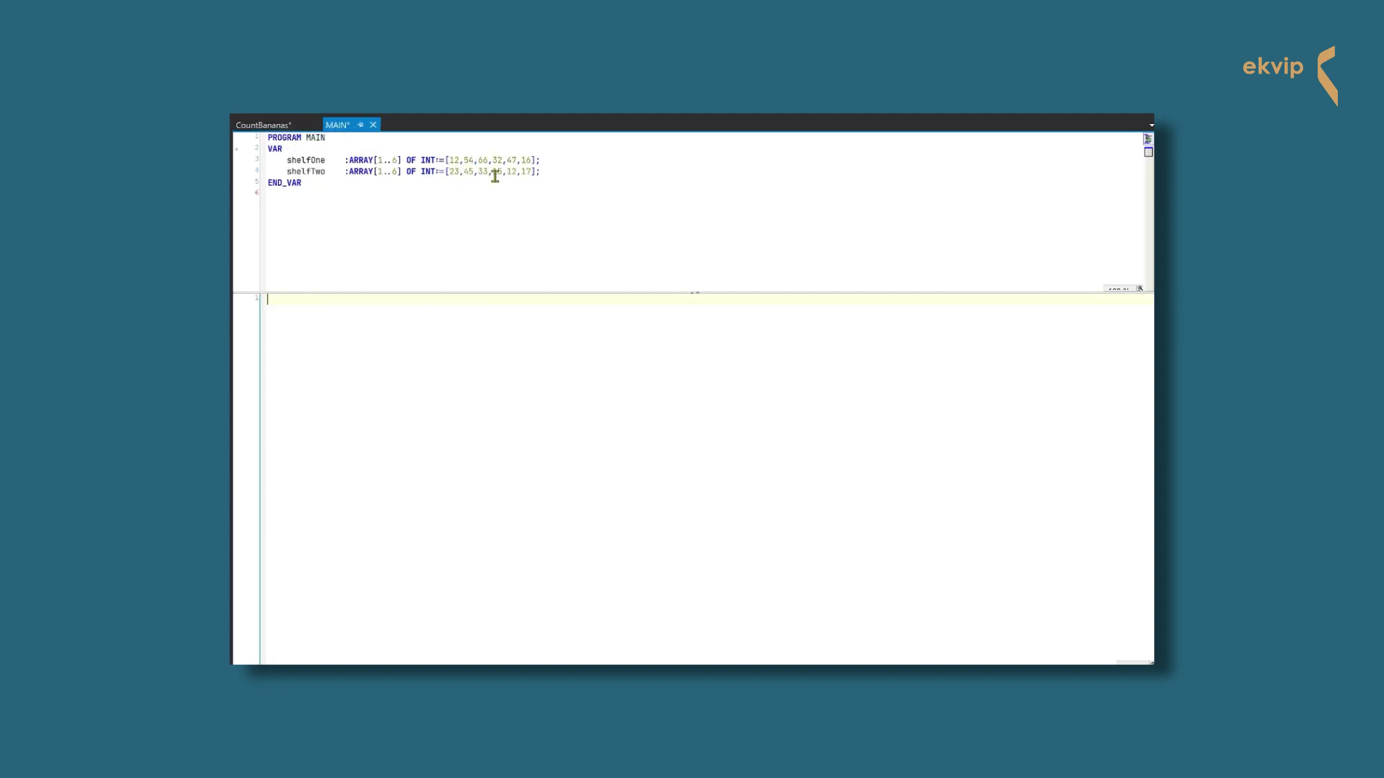
click(549, 171)
key(Return)
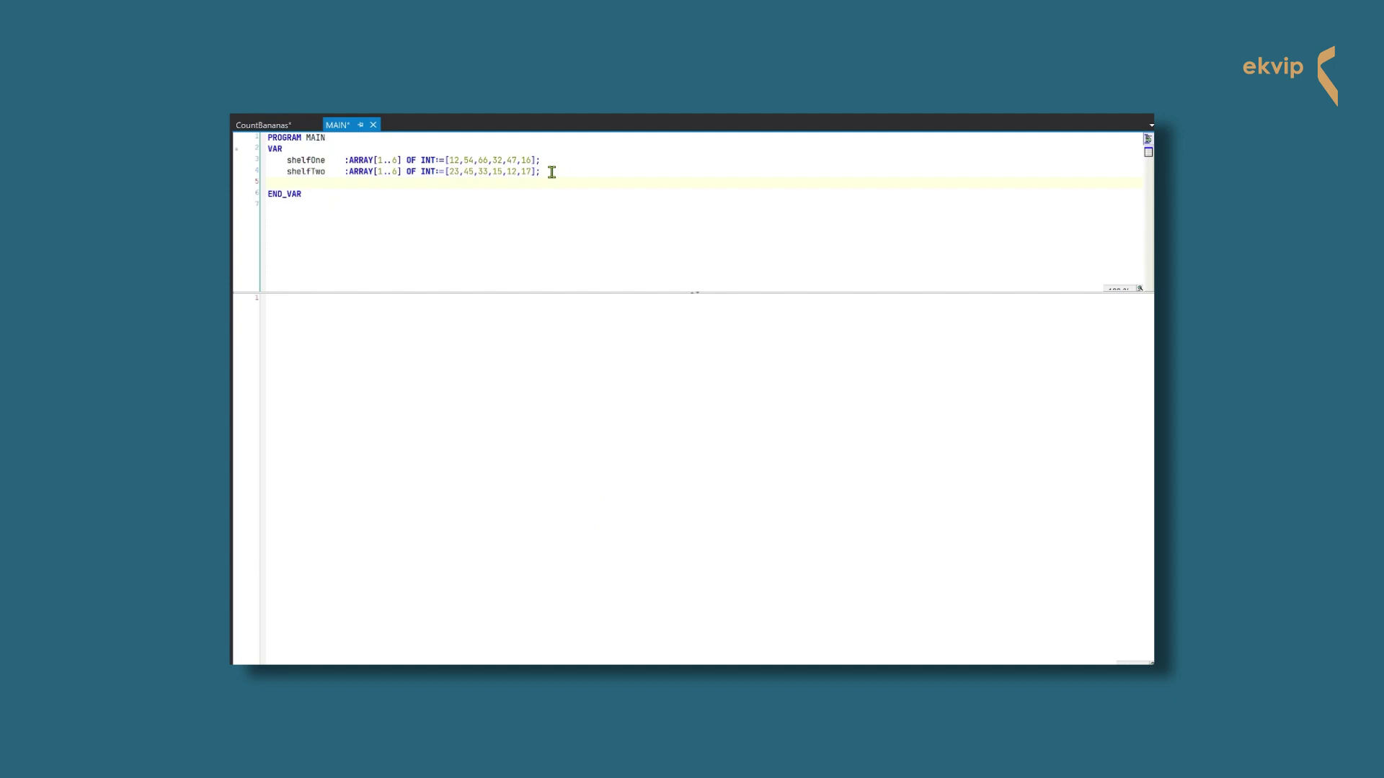
text(t)
text(otalAmount :DINT;)
click(371, 315)
text(totalAmount)
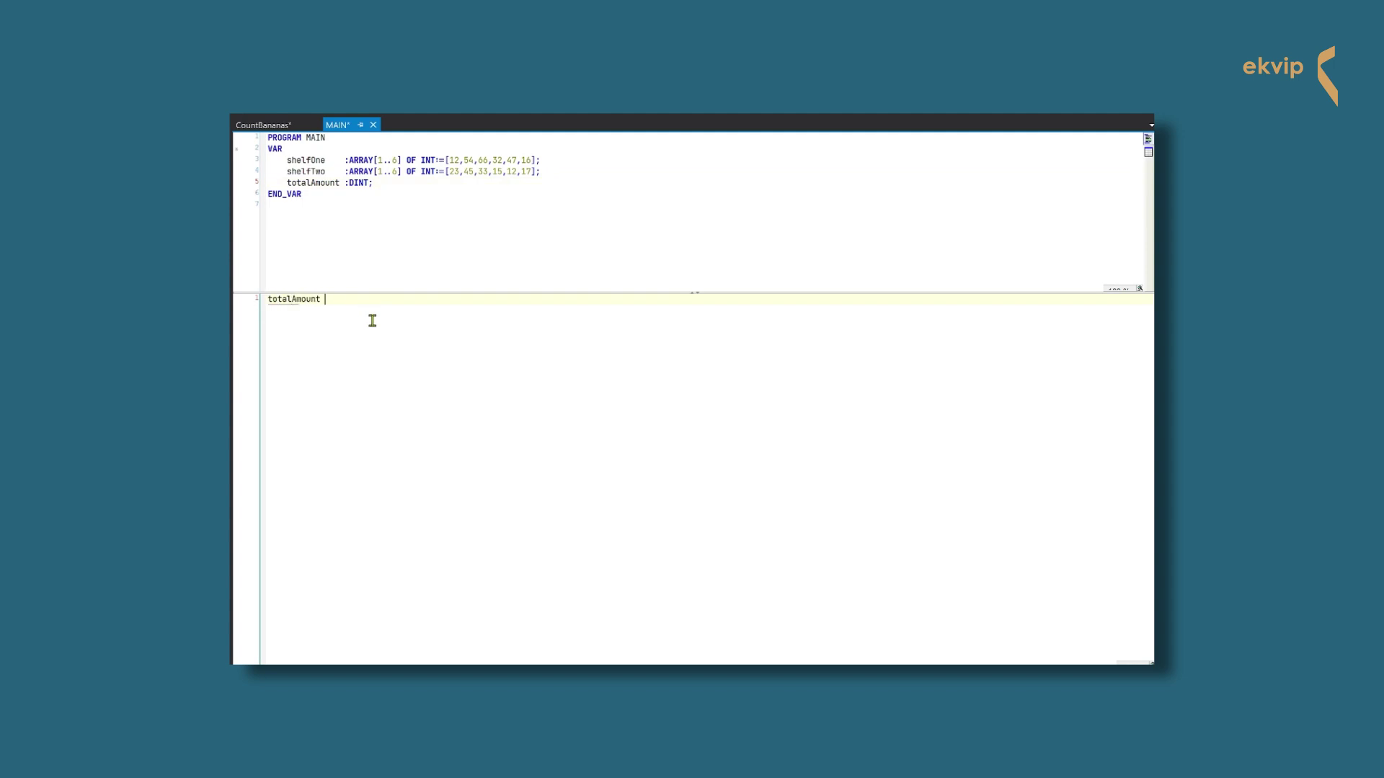
text( := Count)
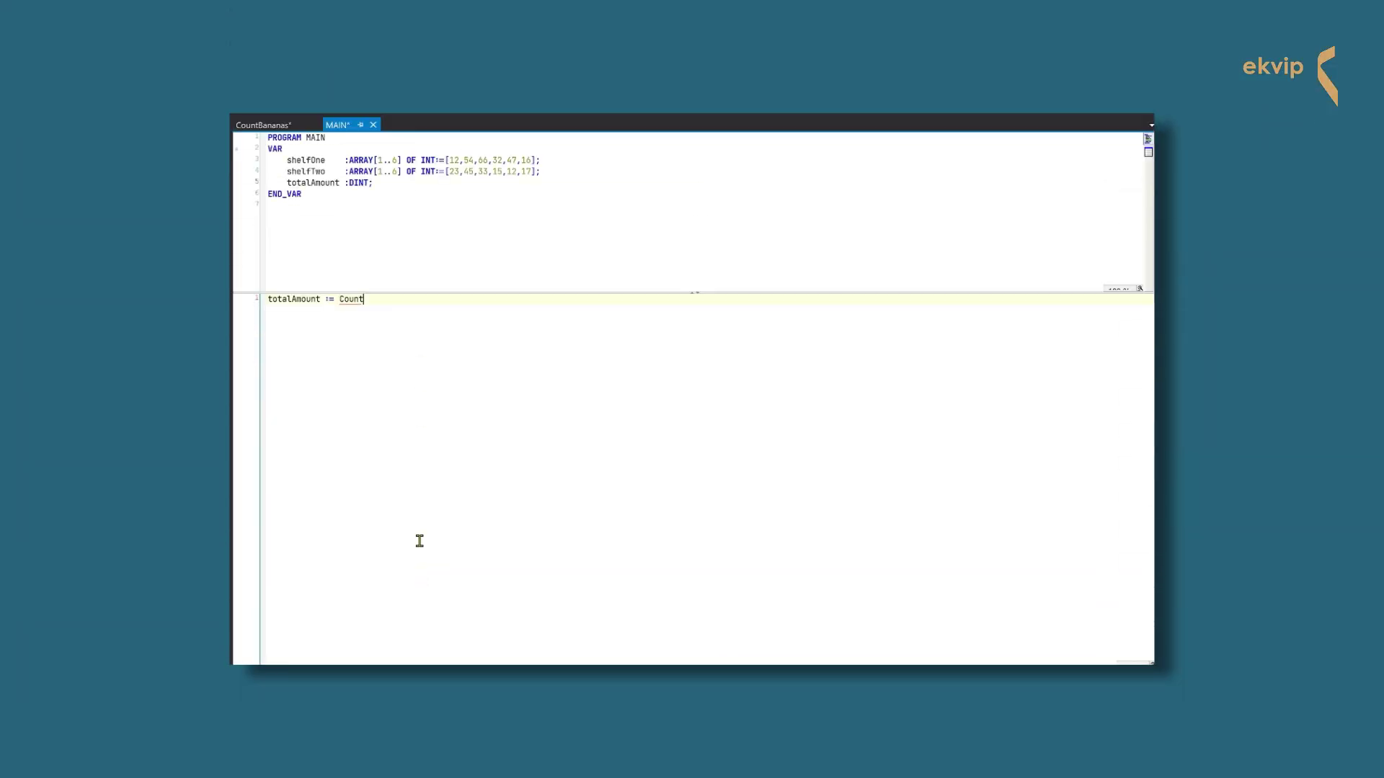
text(Bananas(am)
text(ount:=shel)
text(fOne) + Co)
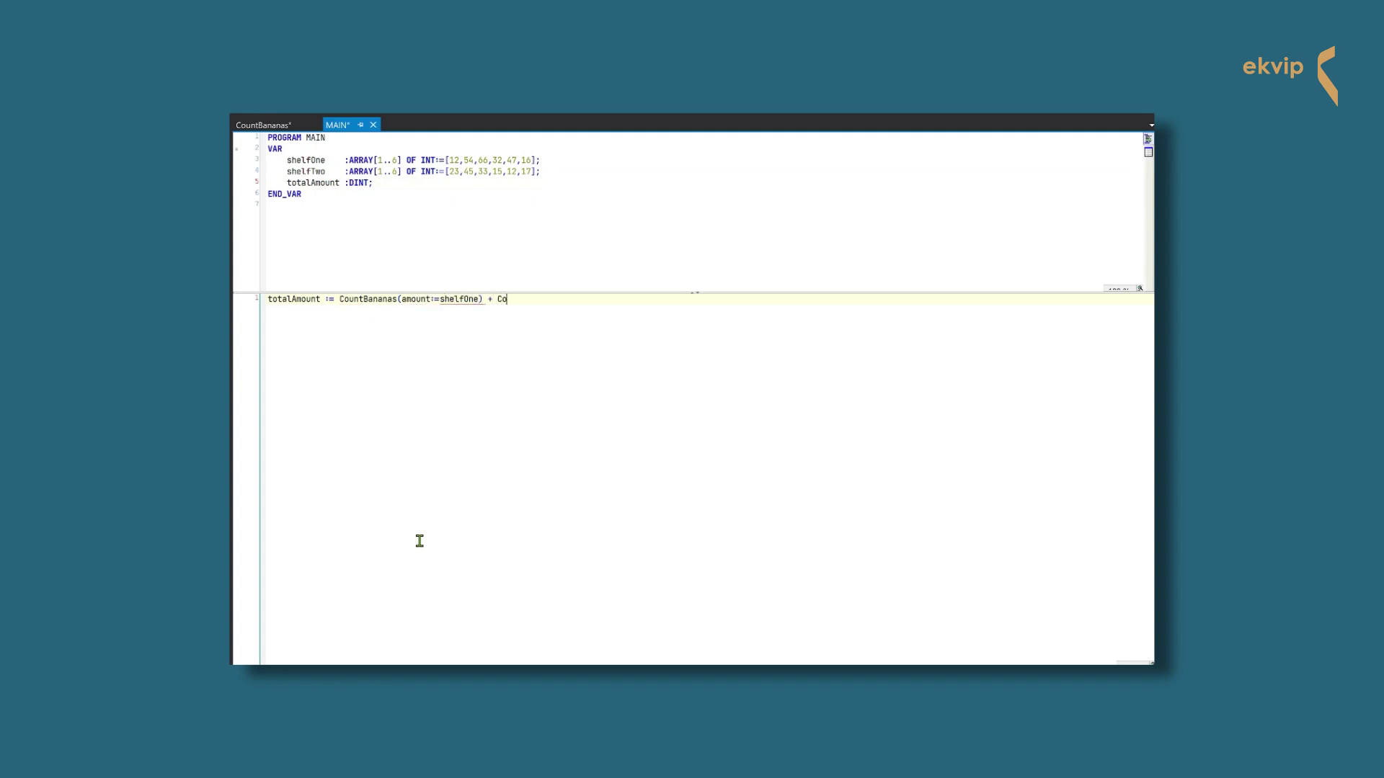
text(untBananas)
text((amount:=s)
text(helfTwo);)
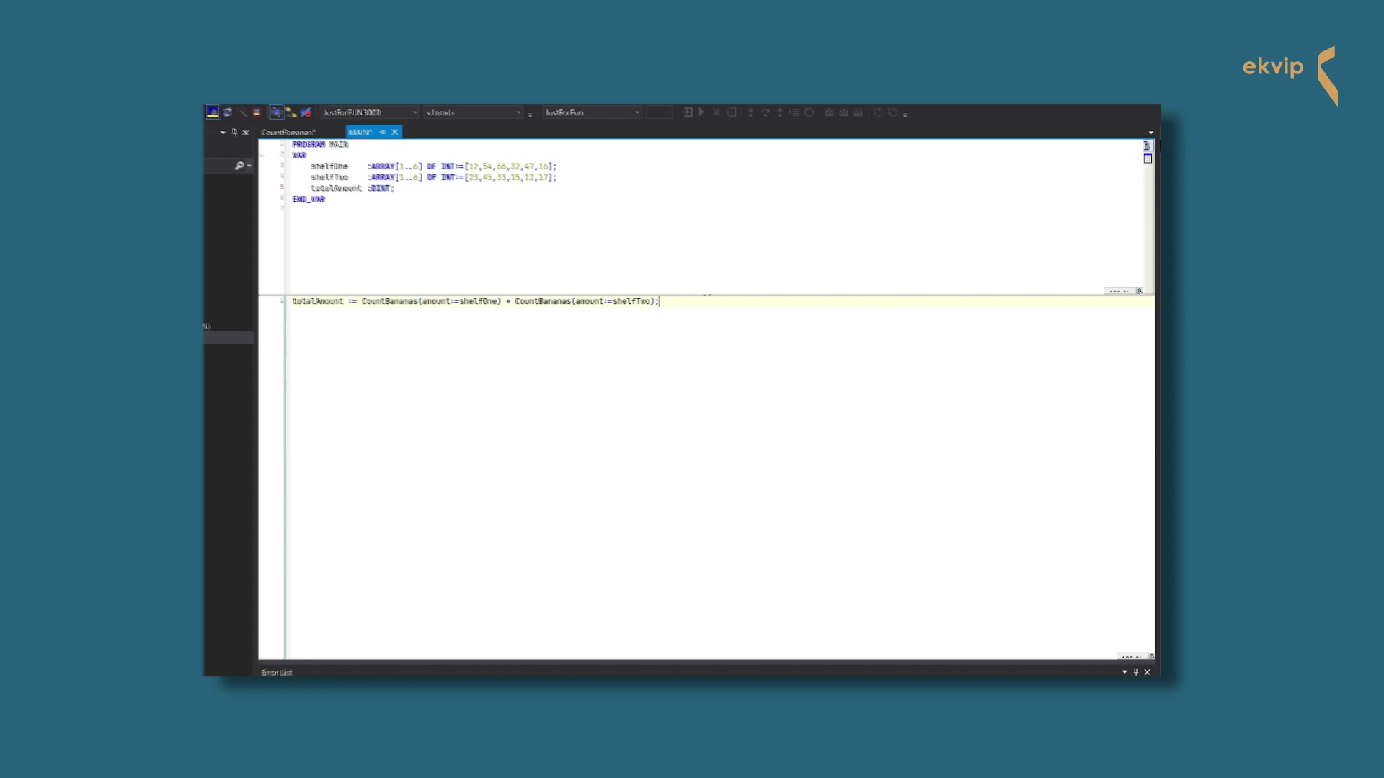
Activate the configuration, download and run the PLC until totalAmount shows 372, then log out
click(719, 428)
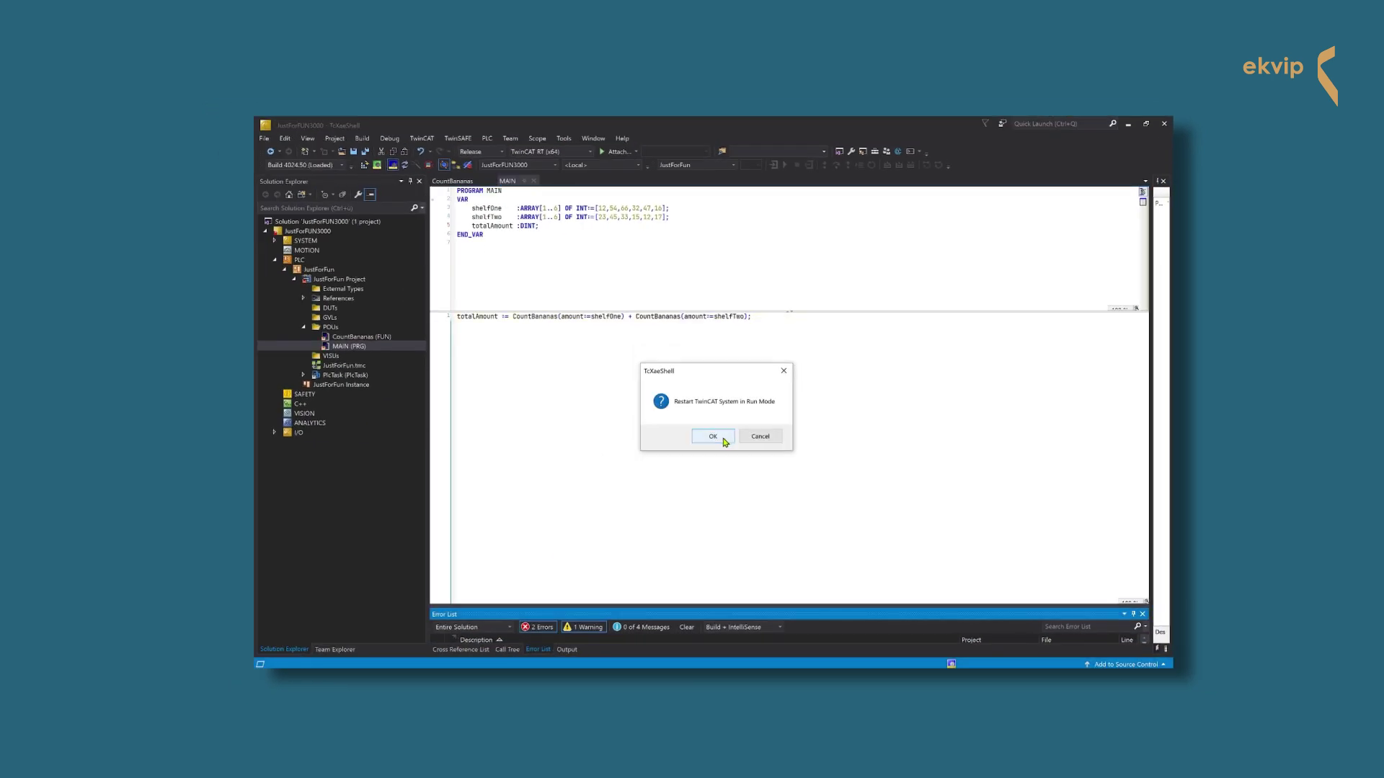
click(714, 437)
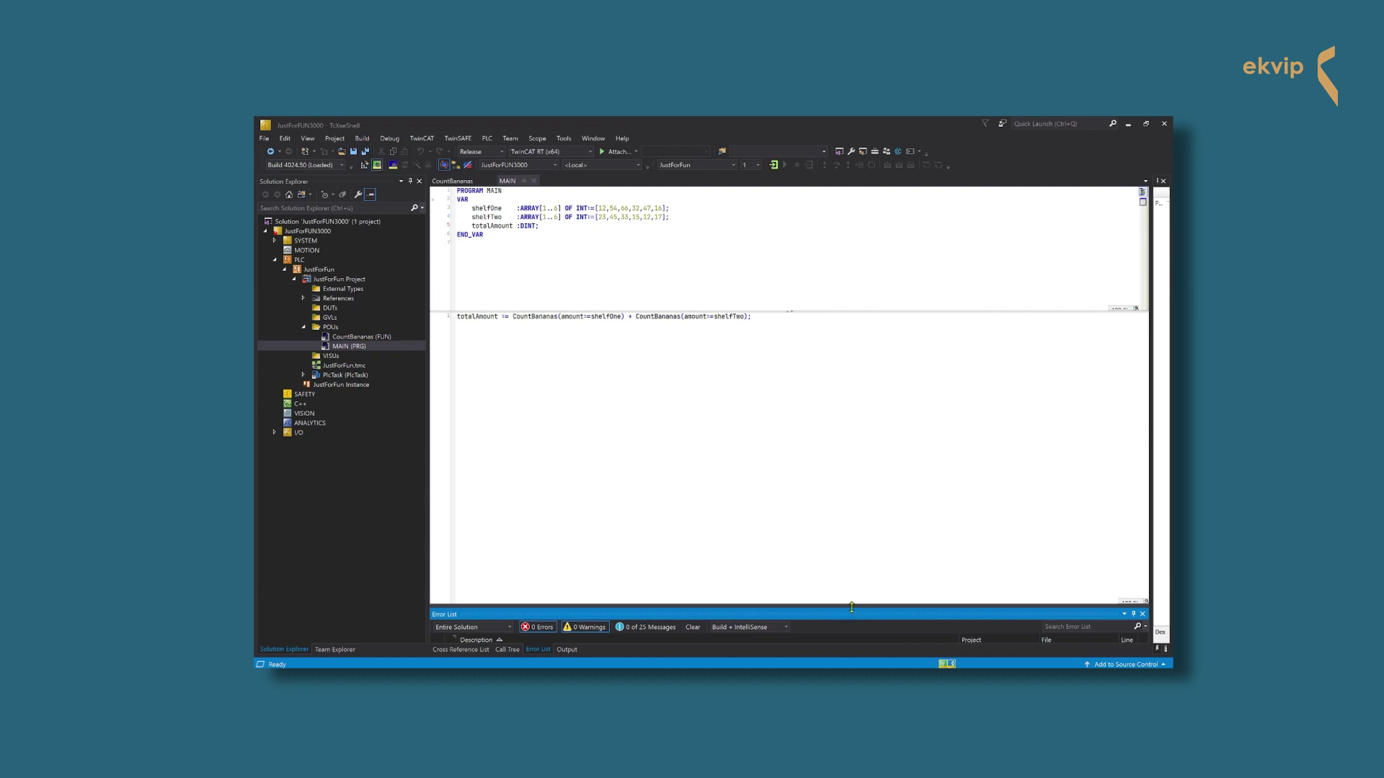
drag(851, 606, 833, 537)
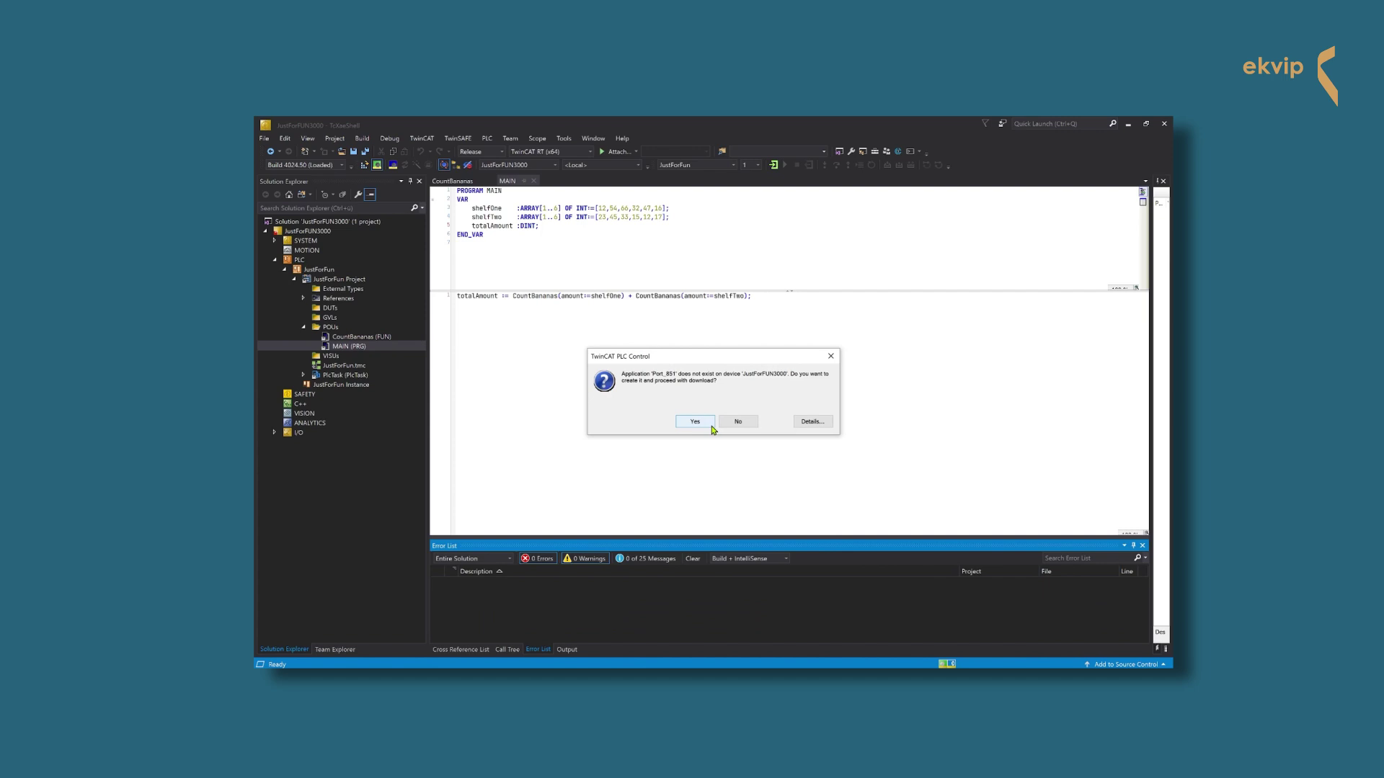
click(699, 425)
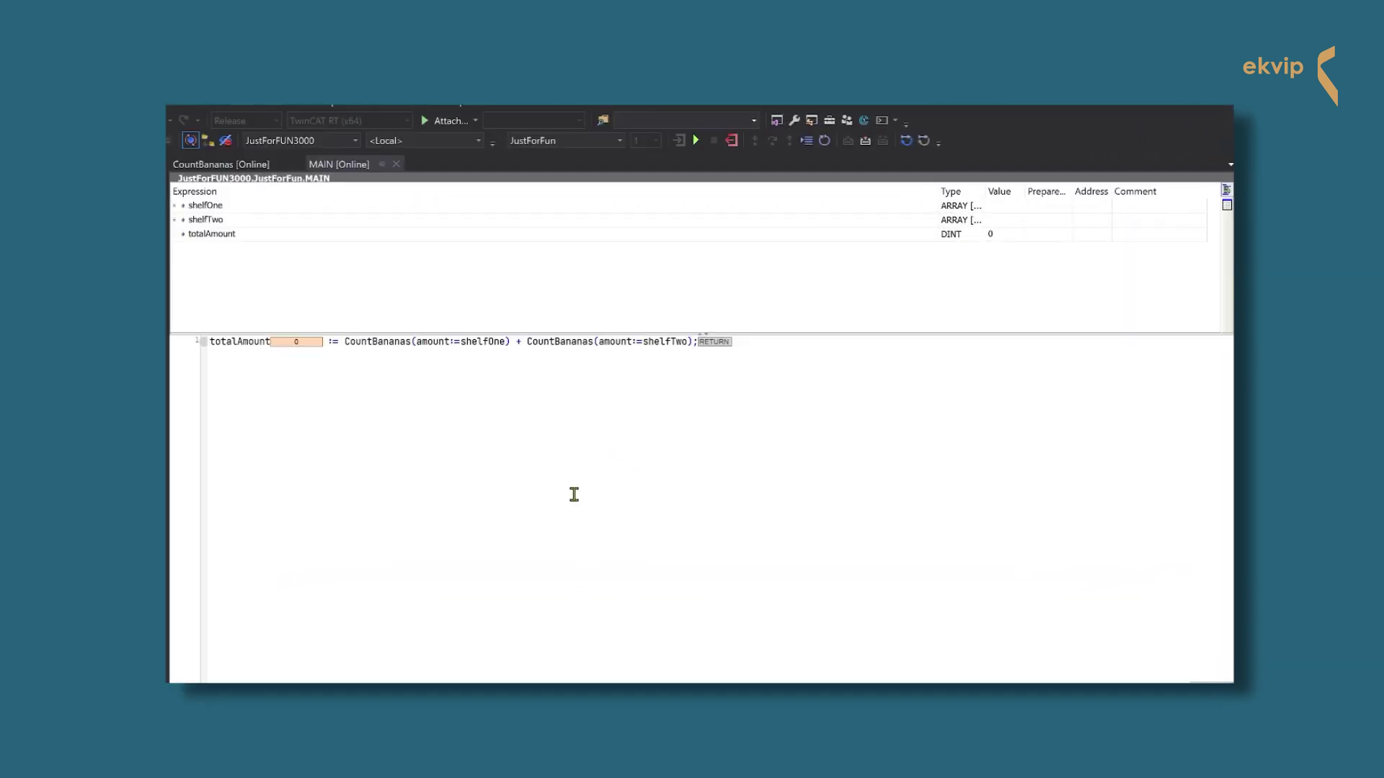
click(697, 140)
click(733, 141)
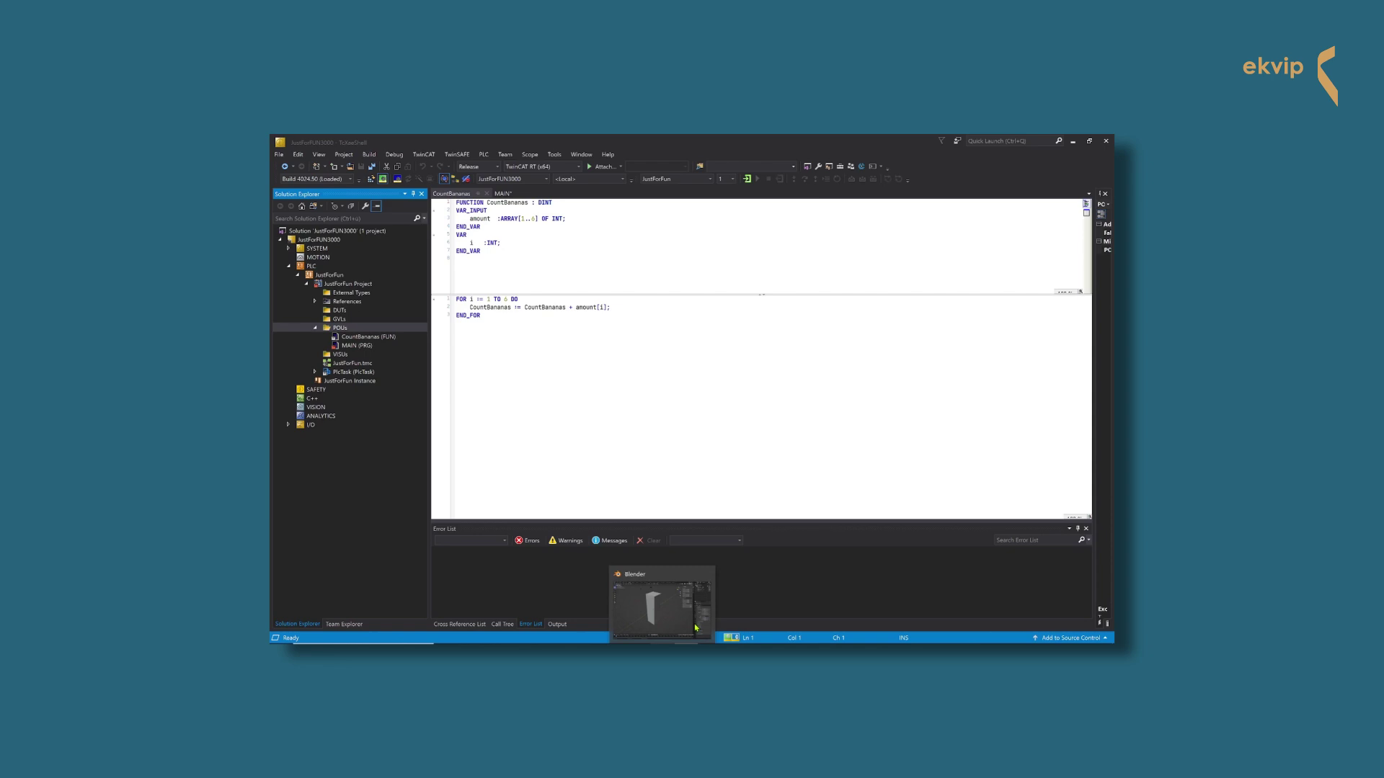
Create the SortBananas function under POUs with return type DINT
right_click(379, 329)
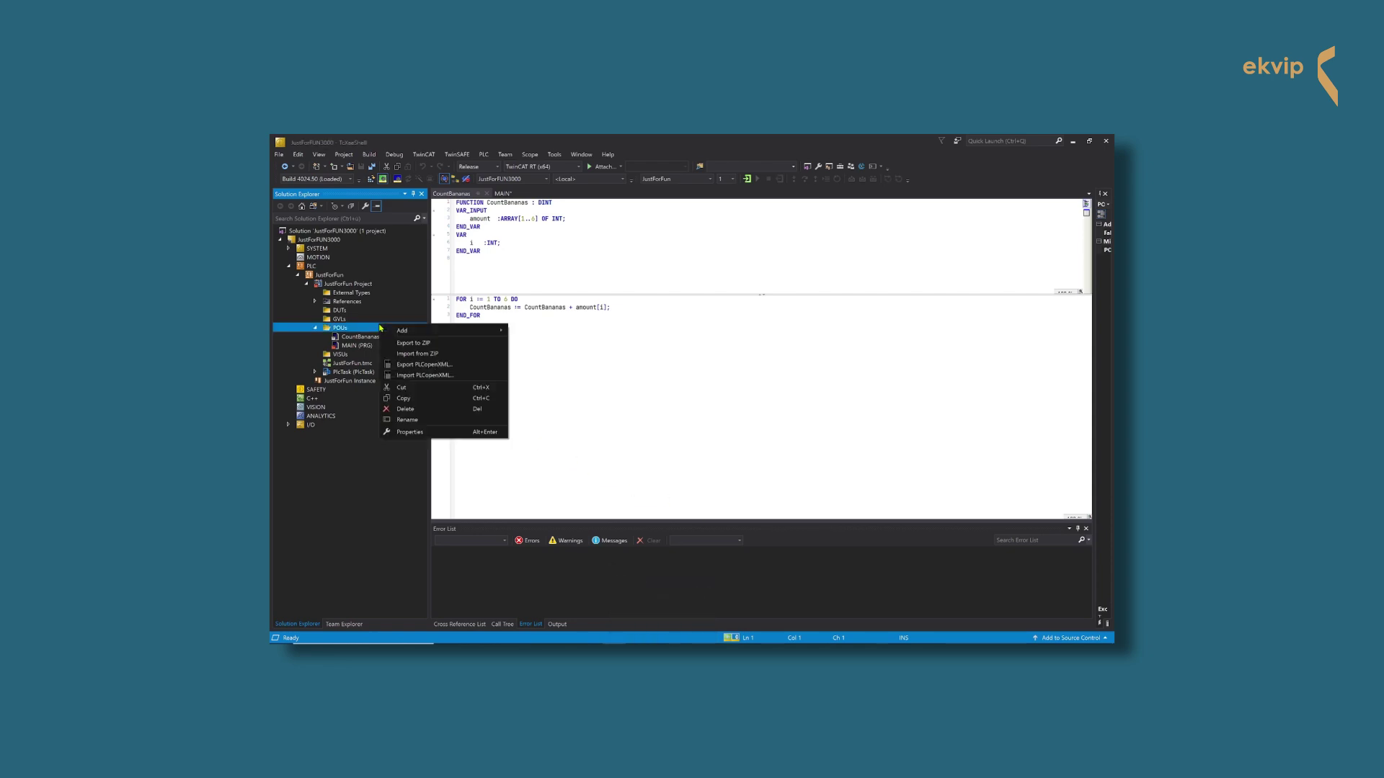
mouse_move(432, 332)
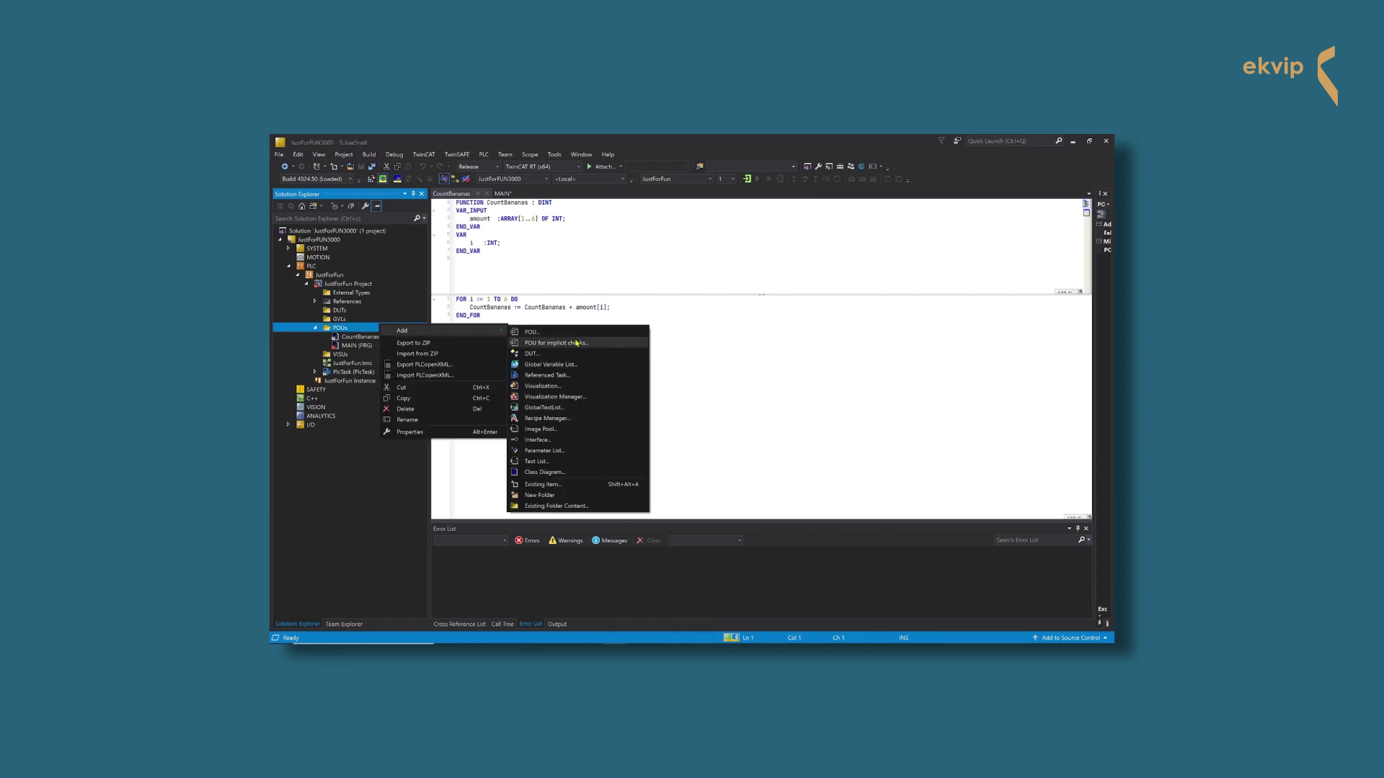
click(533, 330)
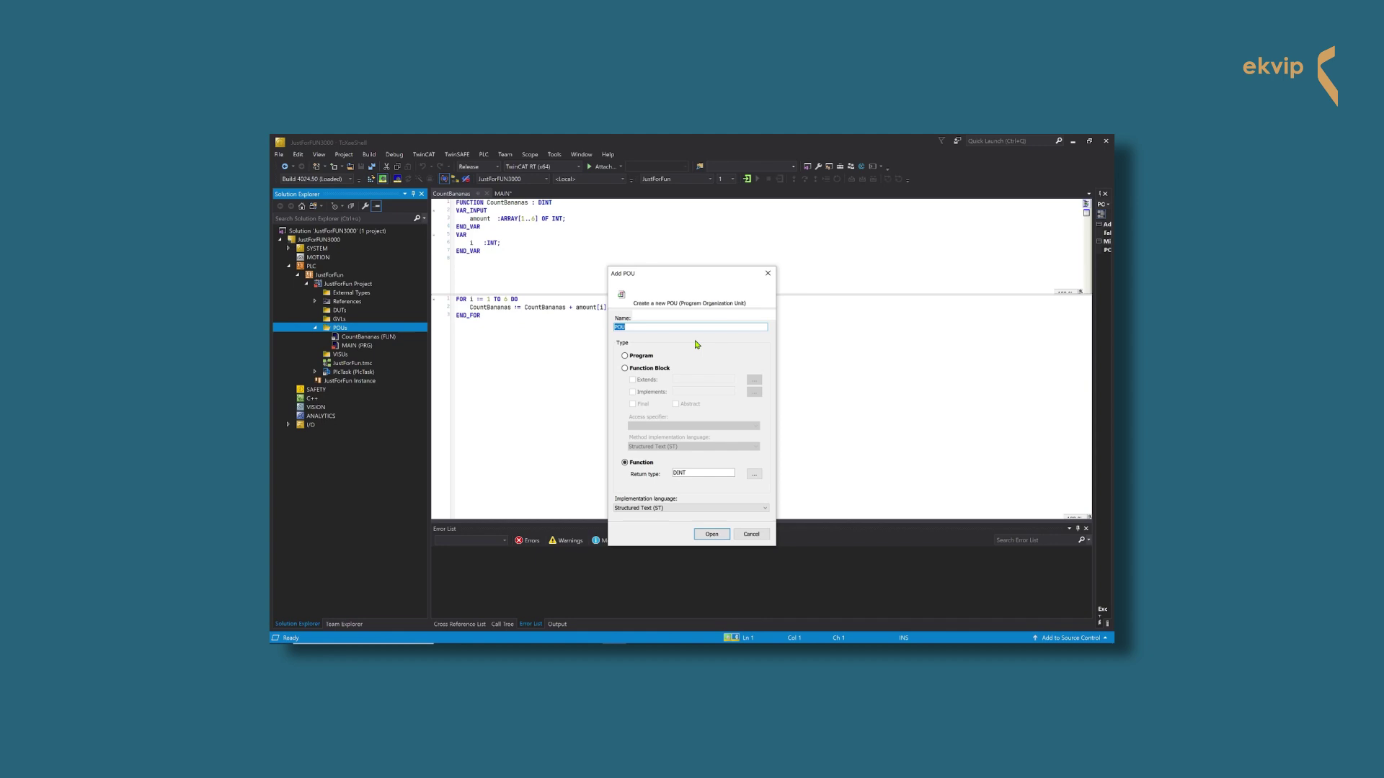
text(SortBananas)
double_click(716, 473)
click(713, 534)
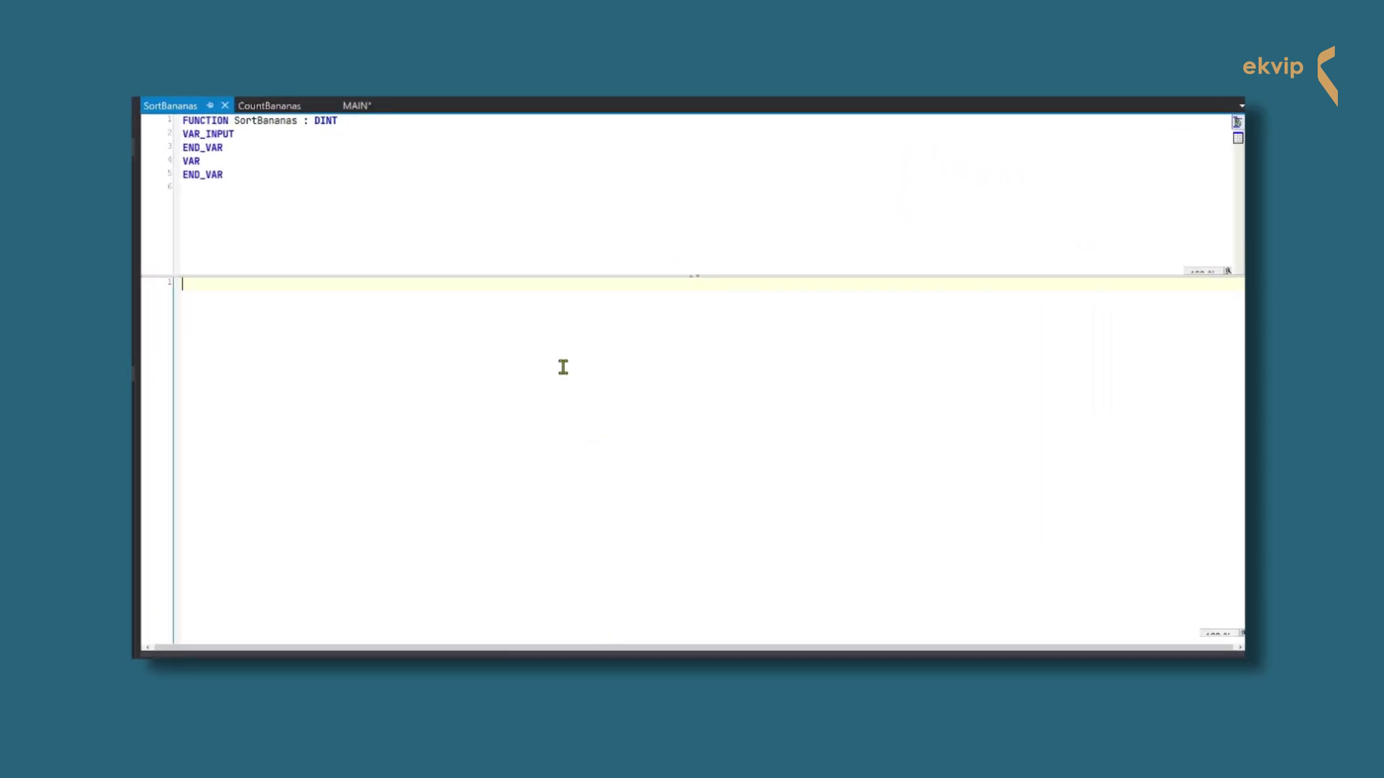
click(245, 138)
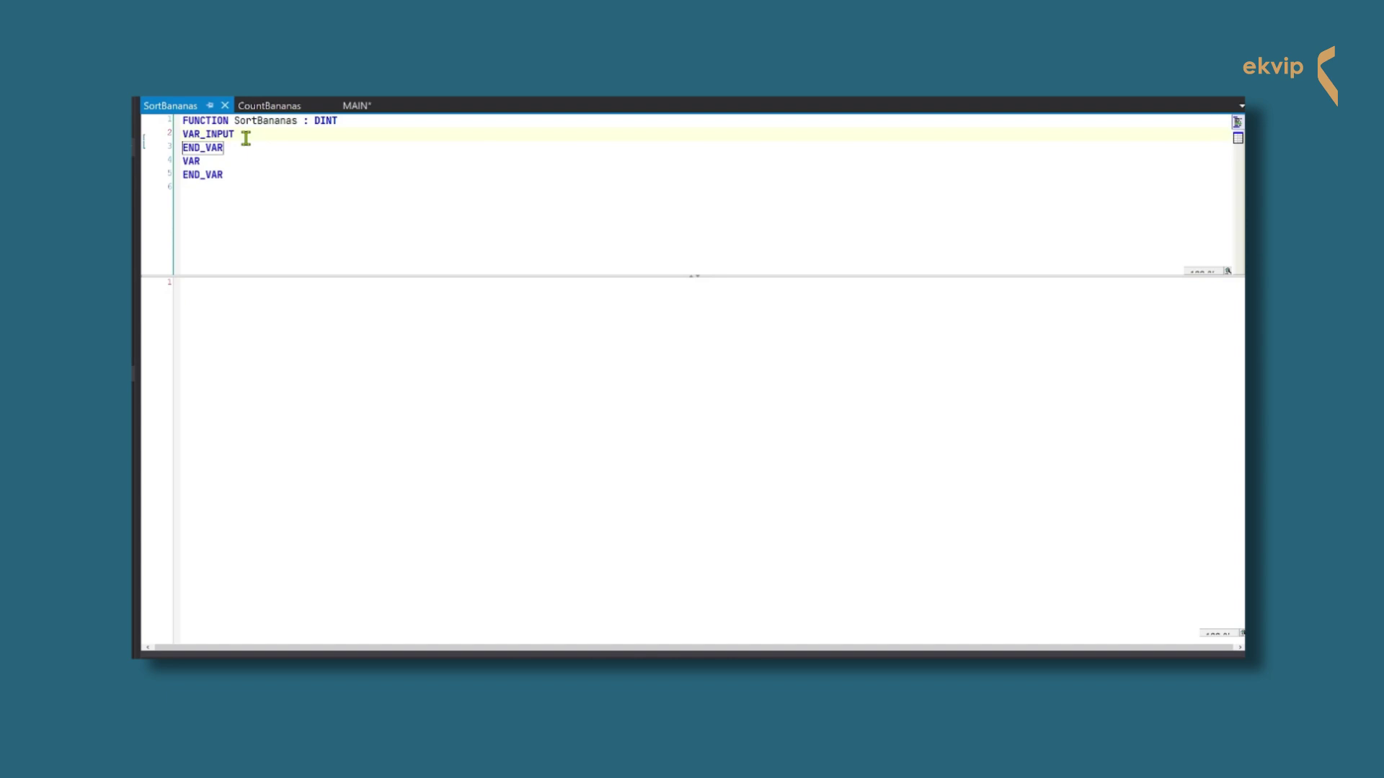
Turn VAR_INPUT into VAR_IN_OUT and declare bananaBoxes : ARRAY[*] OF INT
key(BackSpace)
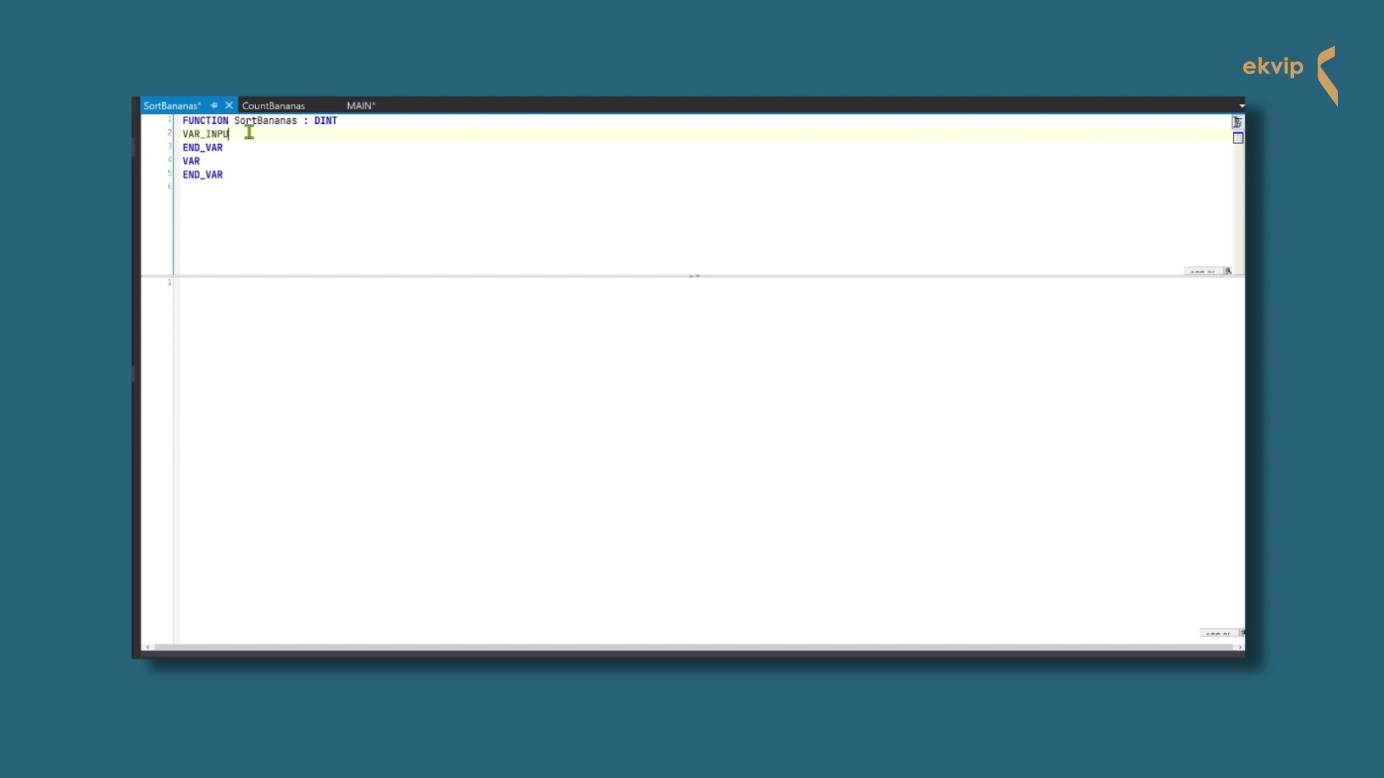
key(BackSpace)
key(BackSpace)
text(_OUT)
key(Return)
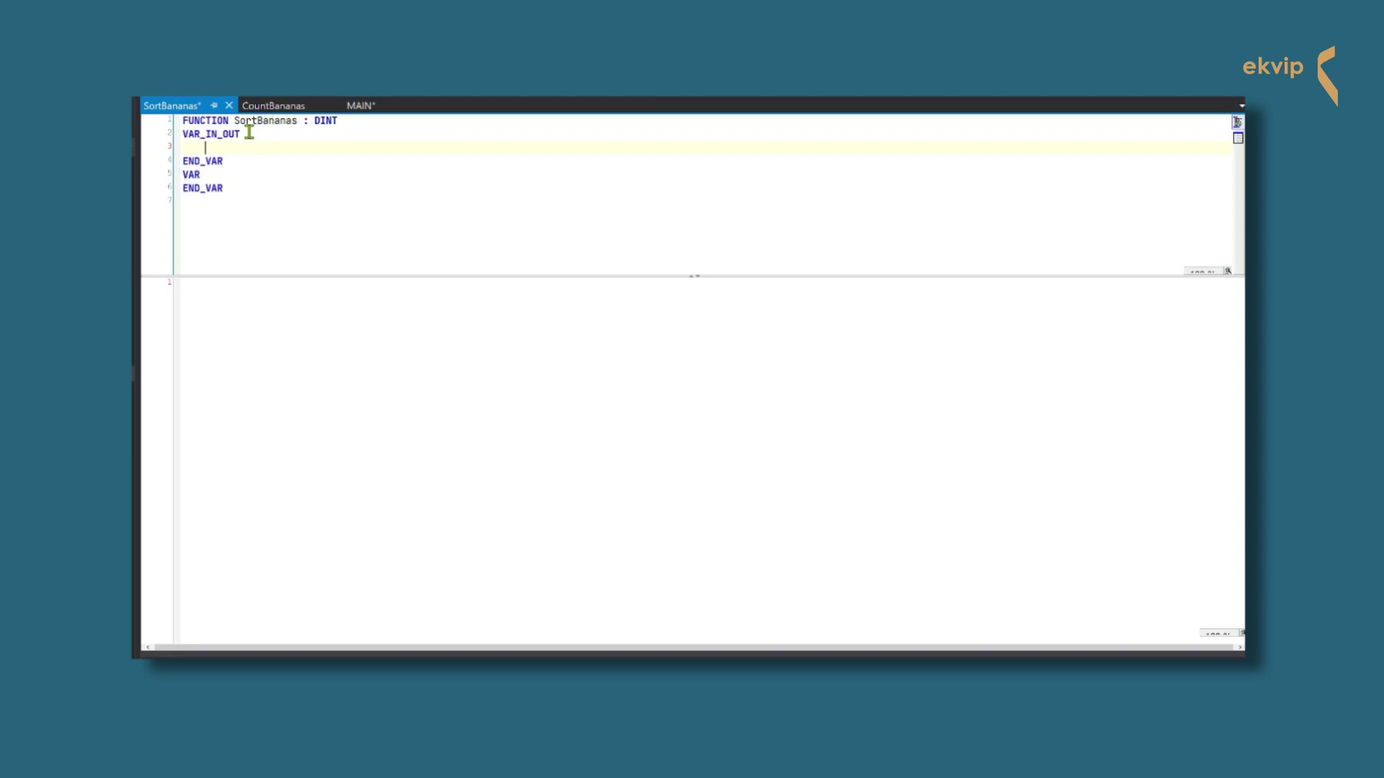
key(BackSpace)
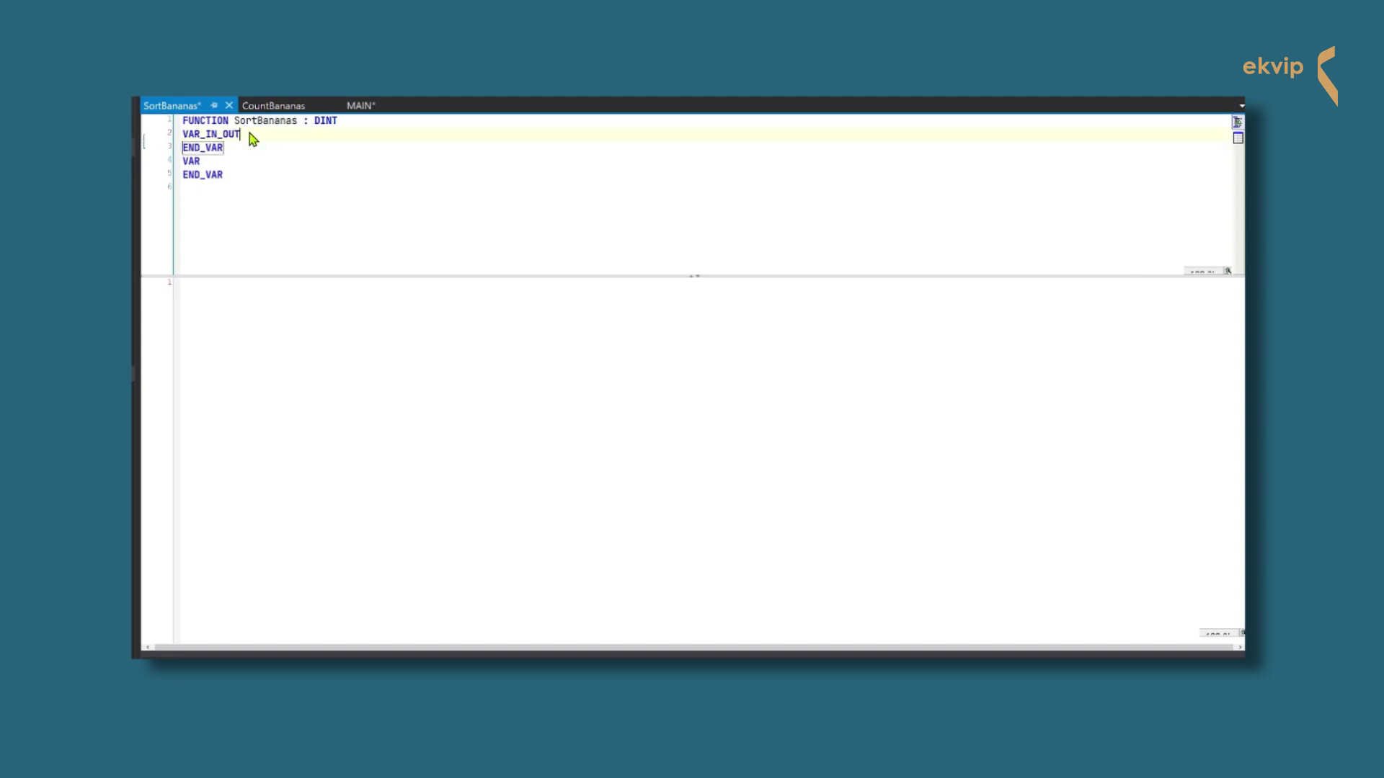
key(Return)
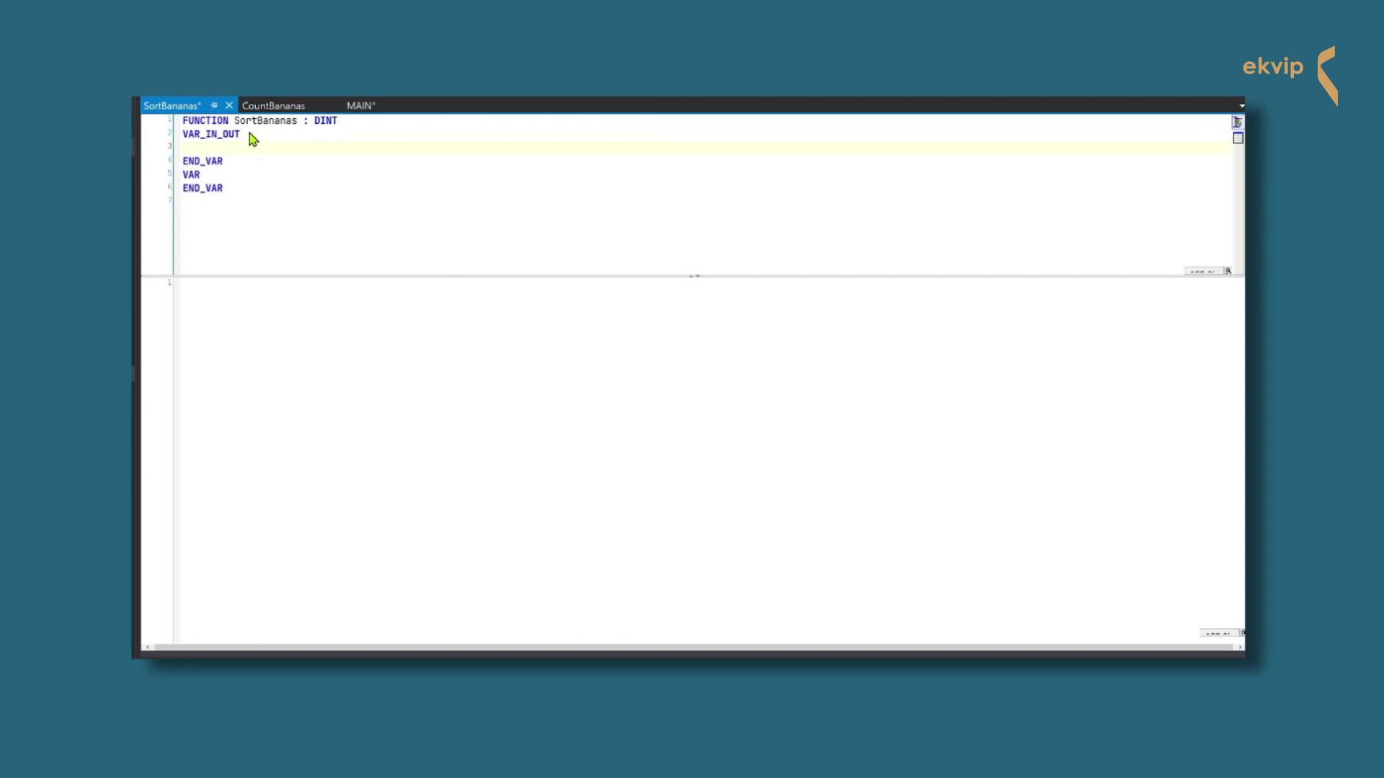
text(bananaBoxes :ARRAY[*])
text( OF INT;)
Declare locals i, temp and checkDone, and begin alreadyDone : DINT := 1
click(240, 173)
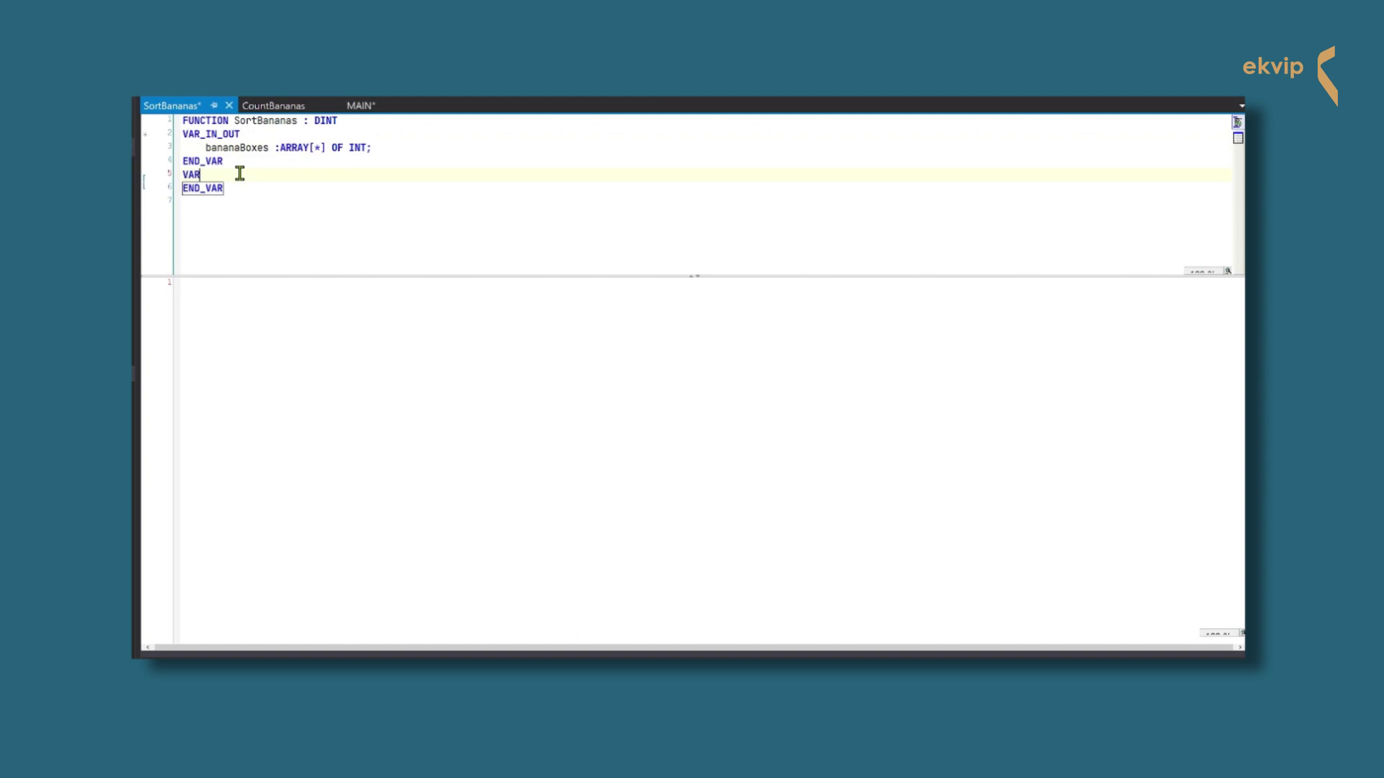
key(Return)
text(i	:D)
text(INT;)
key(Return)
text(temp	:IN)
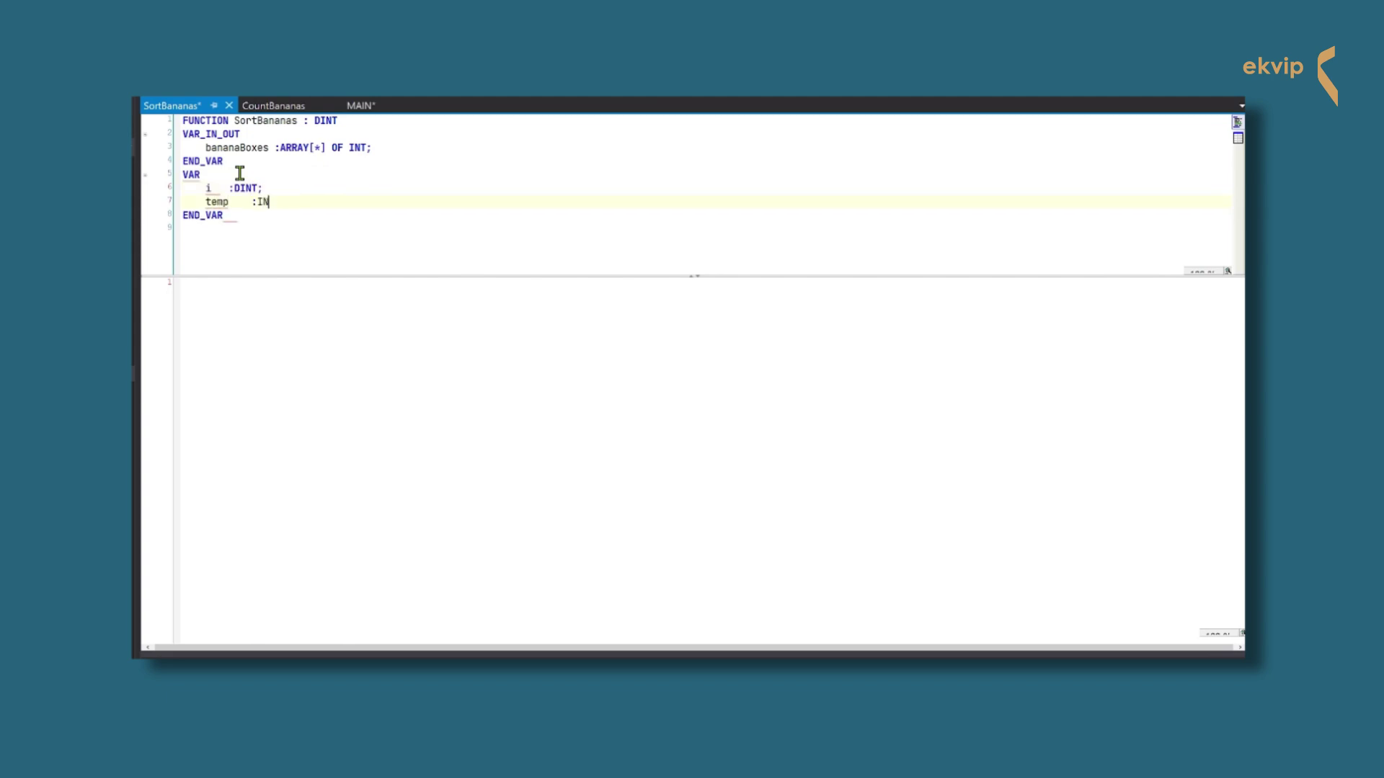
text(T;)
key(Return)
text(checkDone	:)
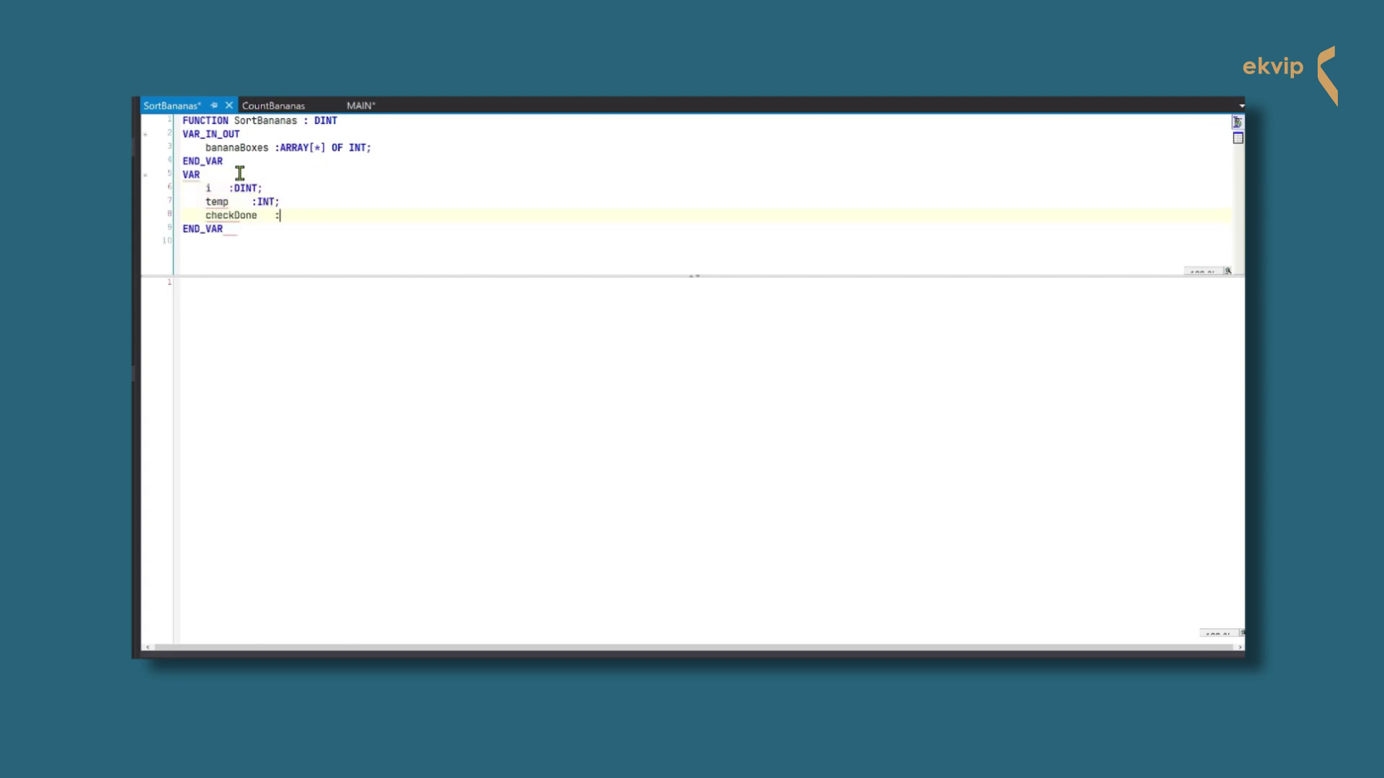
text(BOOL;)
key(Return)
text(alreadyD)
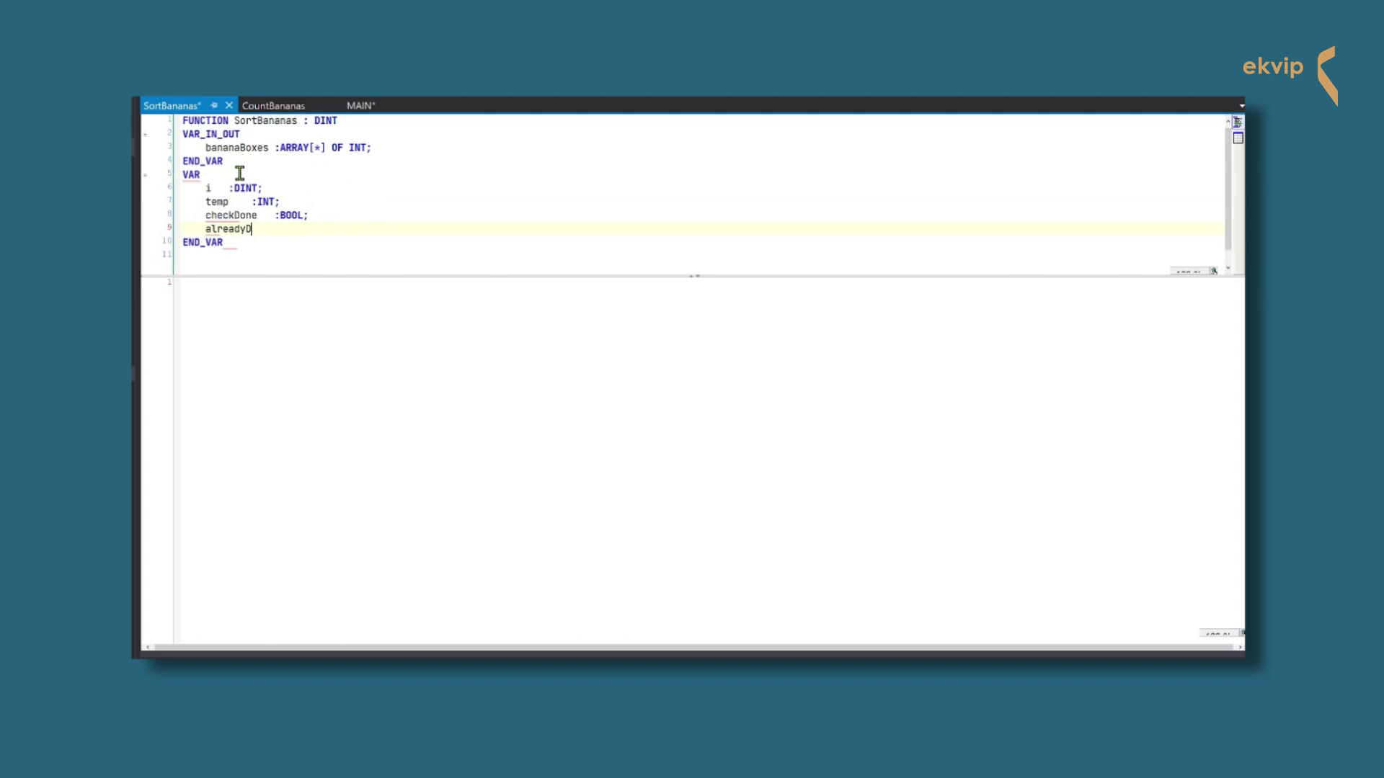
text(one	:DINT :=1)
text(;)
Write REPEAT with checkDone := FALSE and UNTIL NOT checkDone, leaving a blank line inside
click(261, 290)
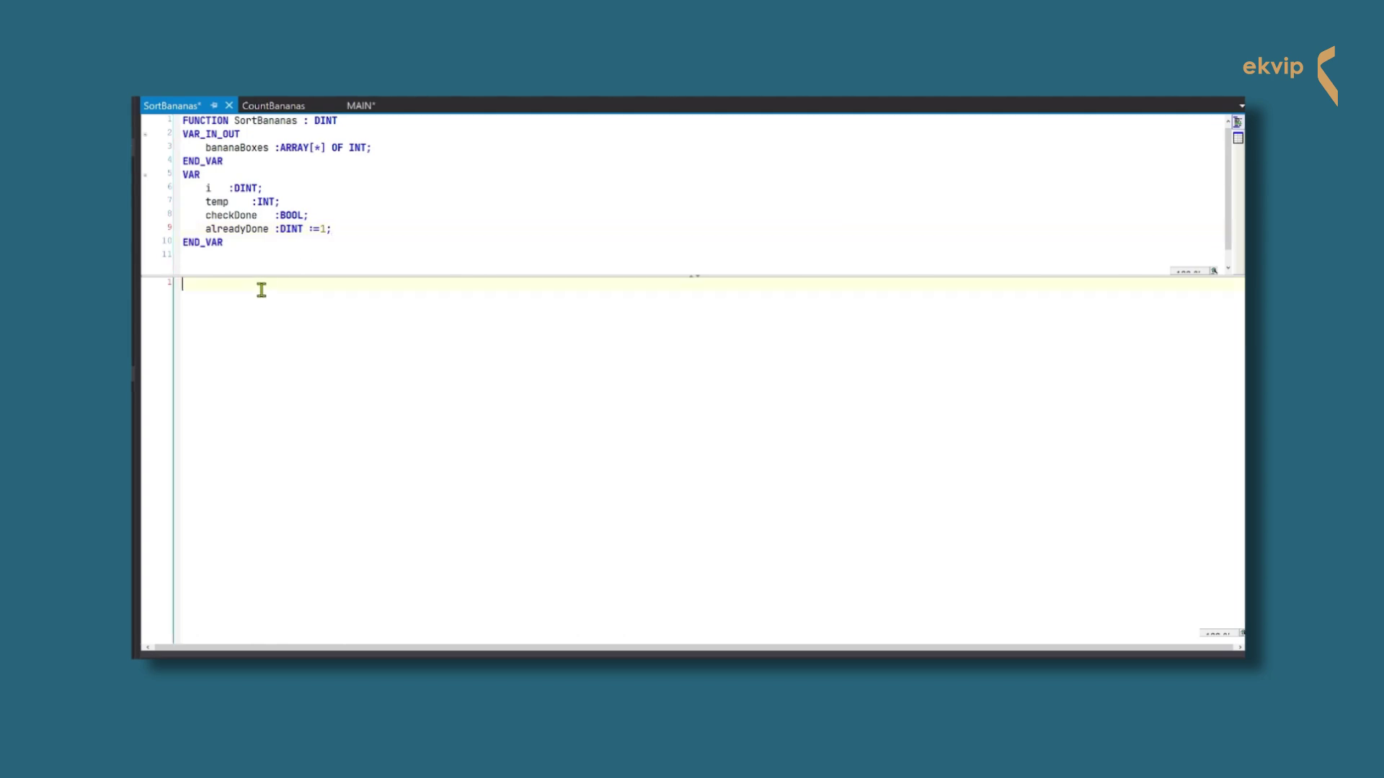
text(REP)
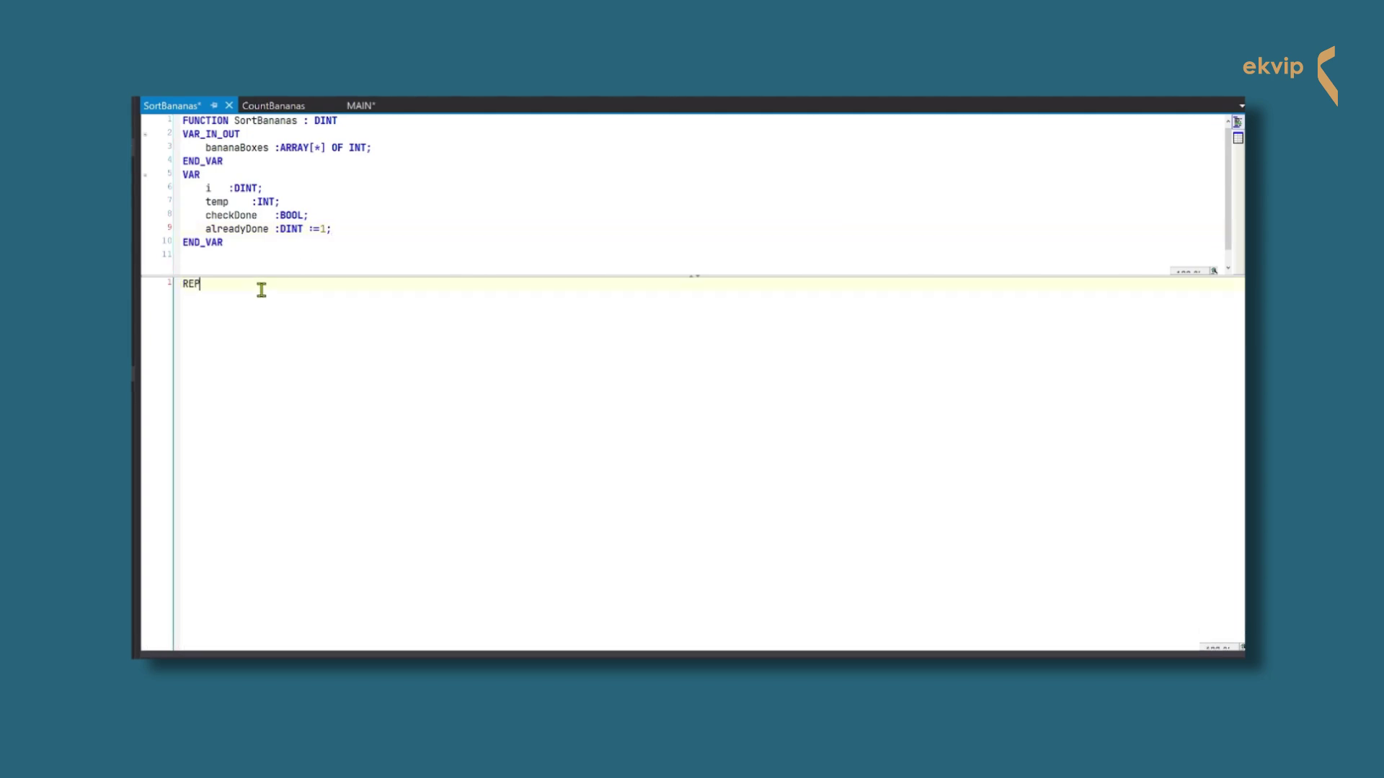
text(EAT)
key(Return)
text(checkDone)
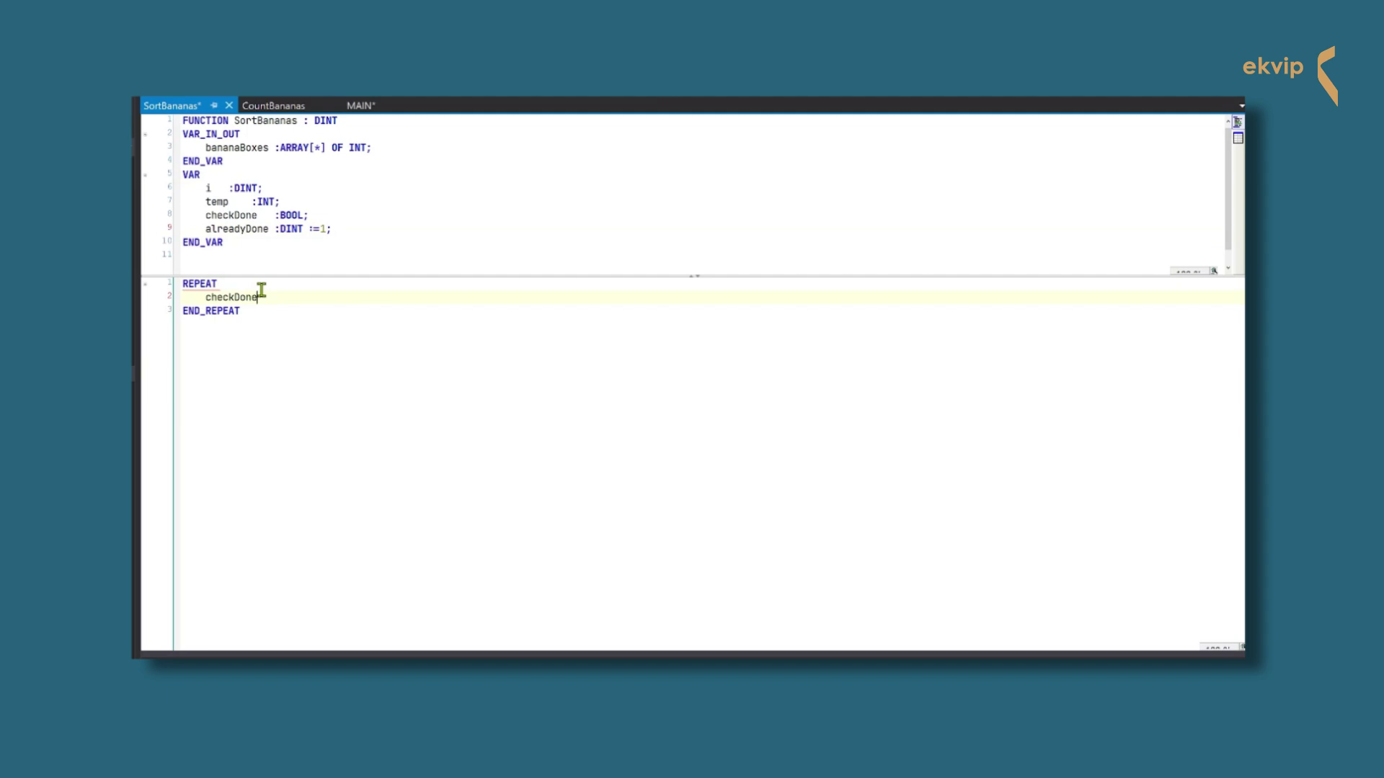
text( :=FALSE;)
key(Return)
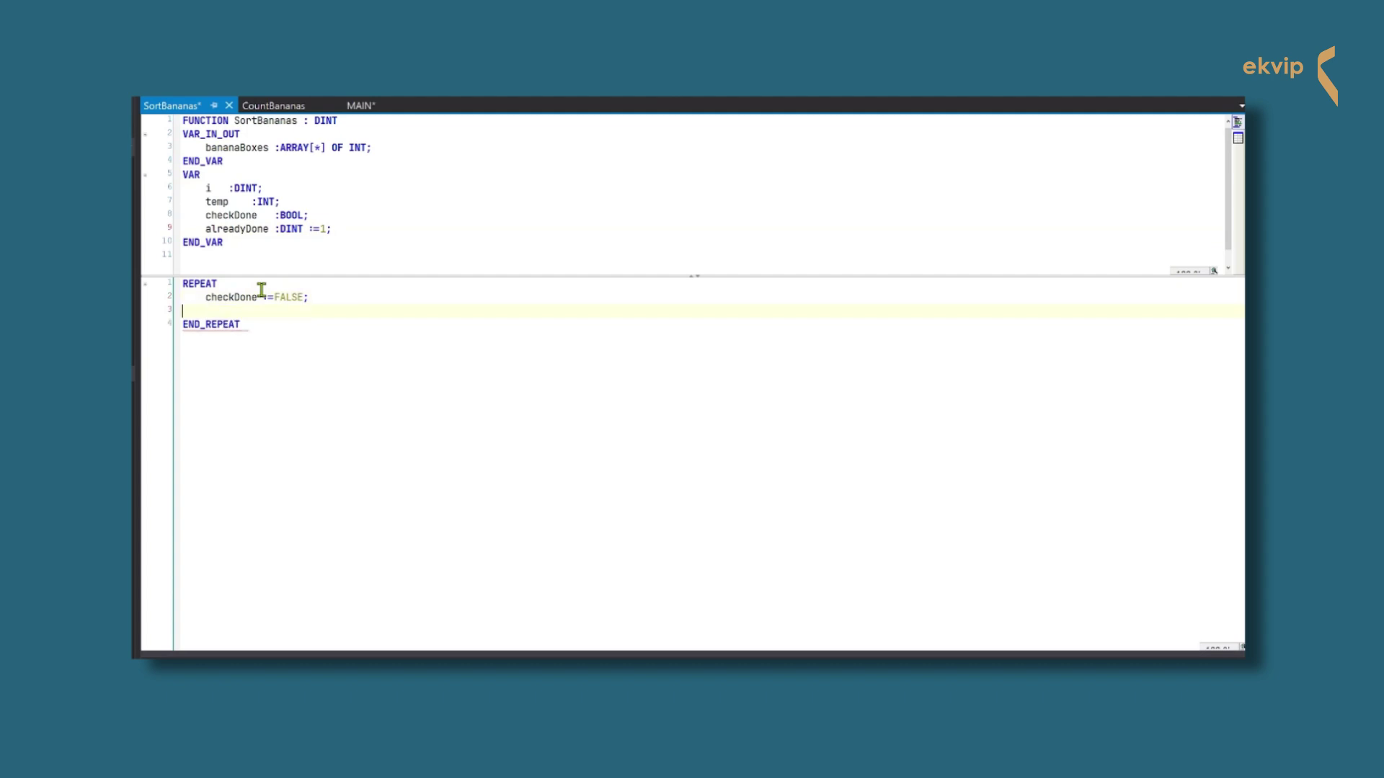
text(UNTIL)
text( NOT checkDon)
text(e)
click(357, 292)
key(Return)
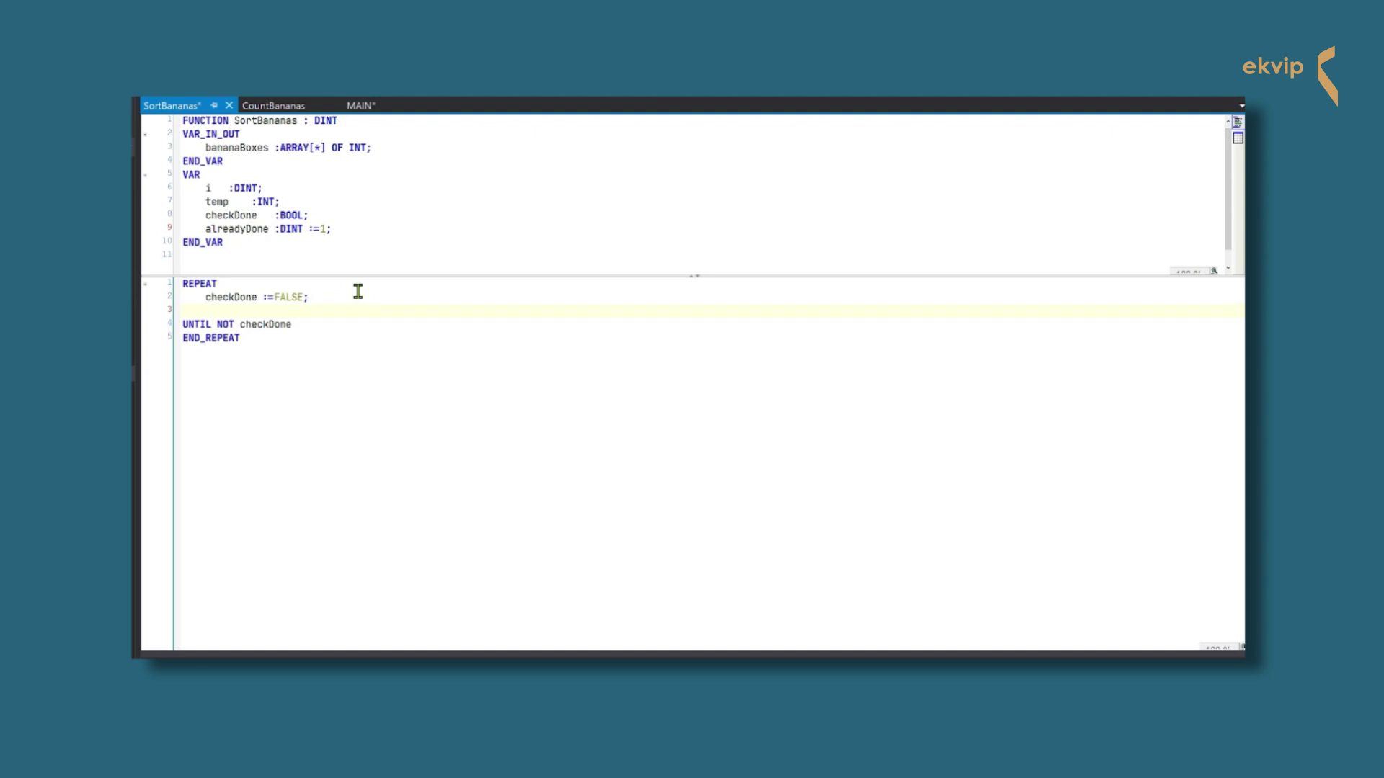
text(FOR i := LOWER_BOUND)
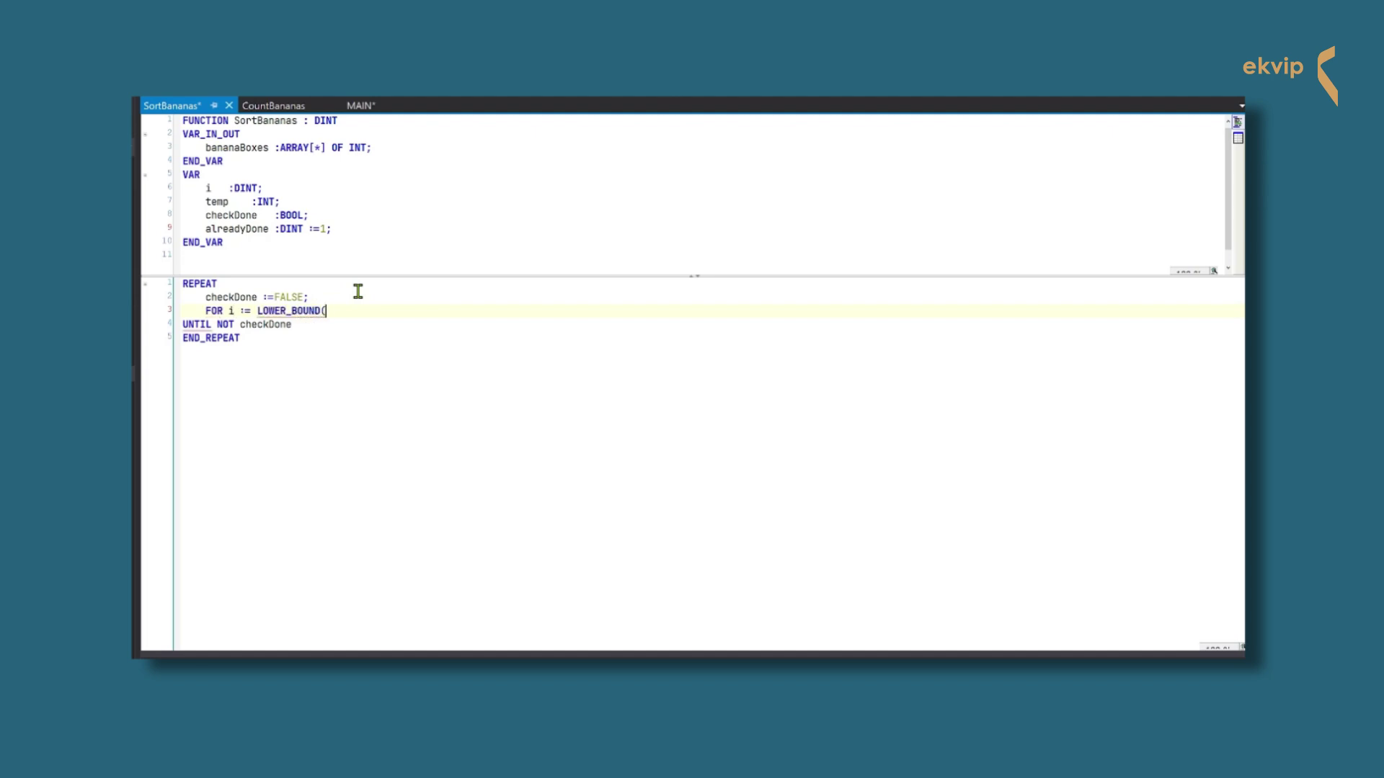
text((bananaboxes,1) TO UPPER)
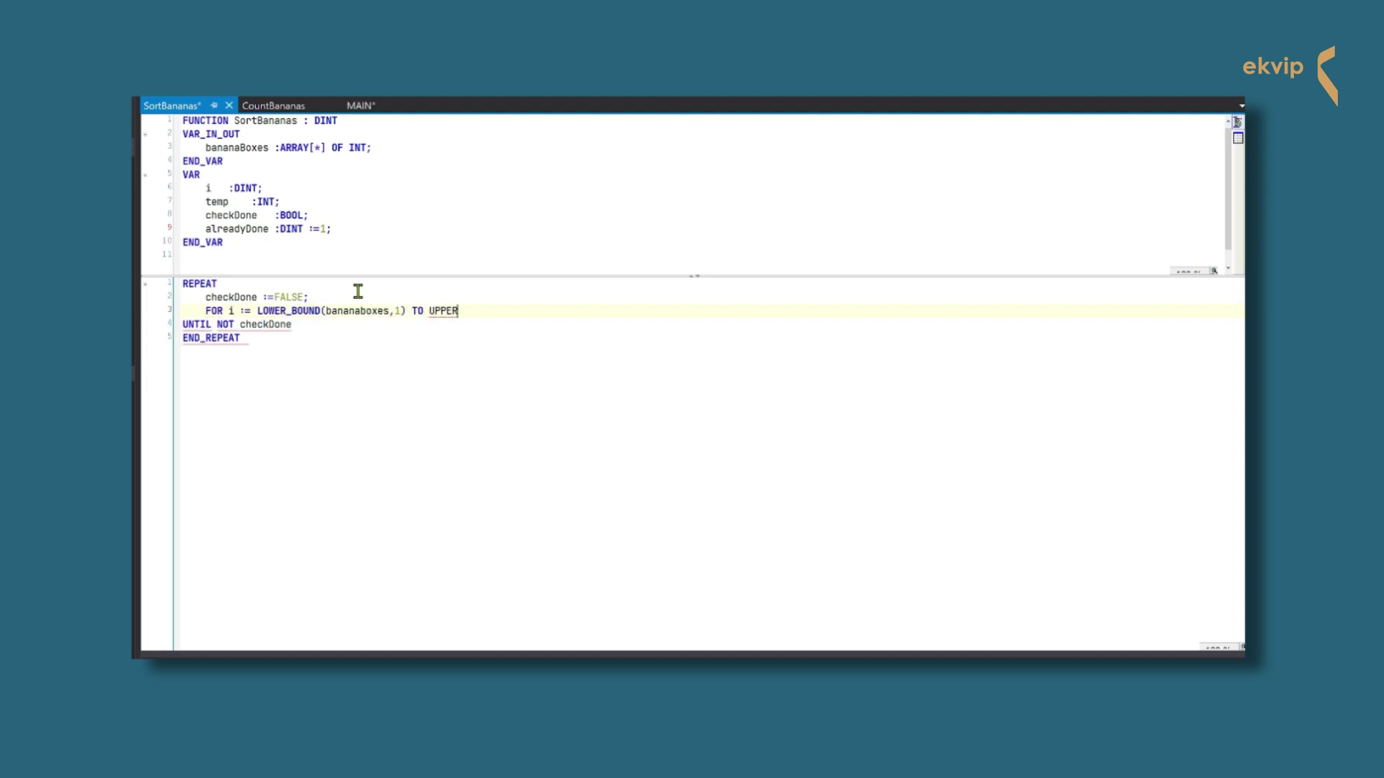
text(_BOUND(bananaboxes,1) -)
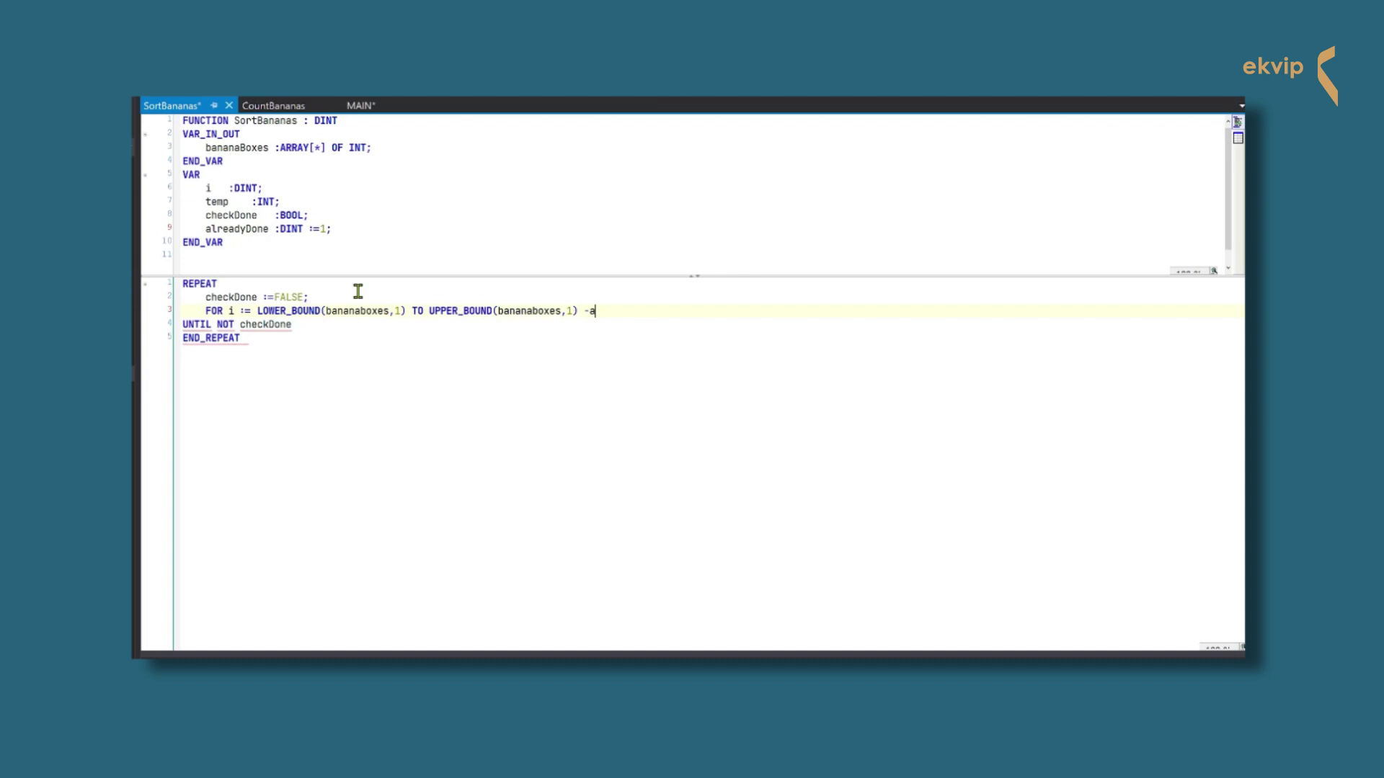
text(alreadyDone DO)
Inside the FOR loop, swap bananaBoxes[i] and [i+1] via temp and set checkDone := TRUE
key(Return)
text(IF bana)
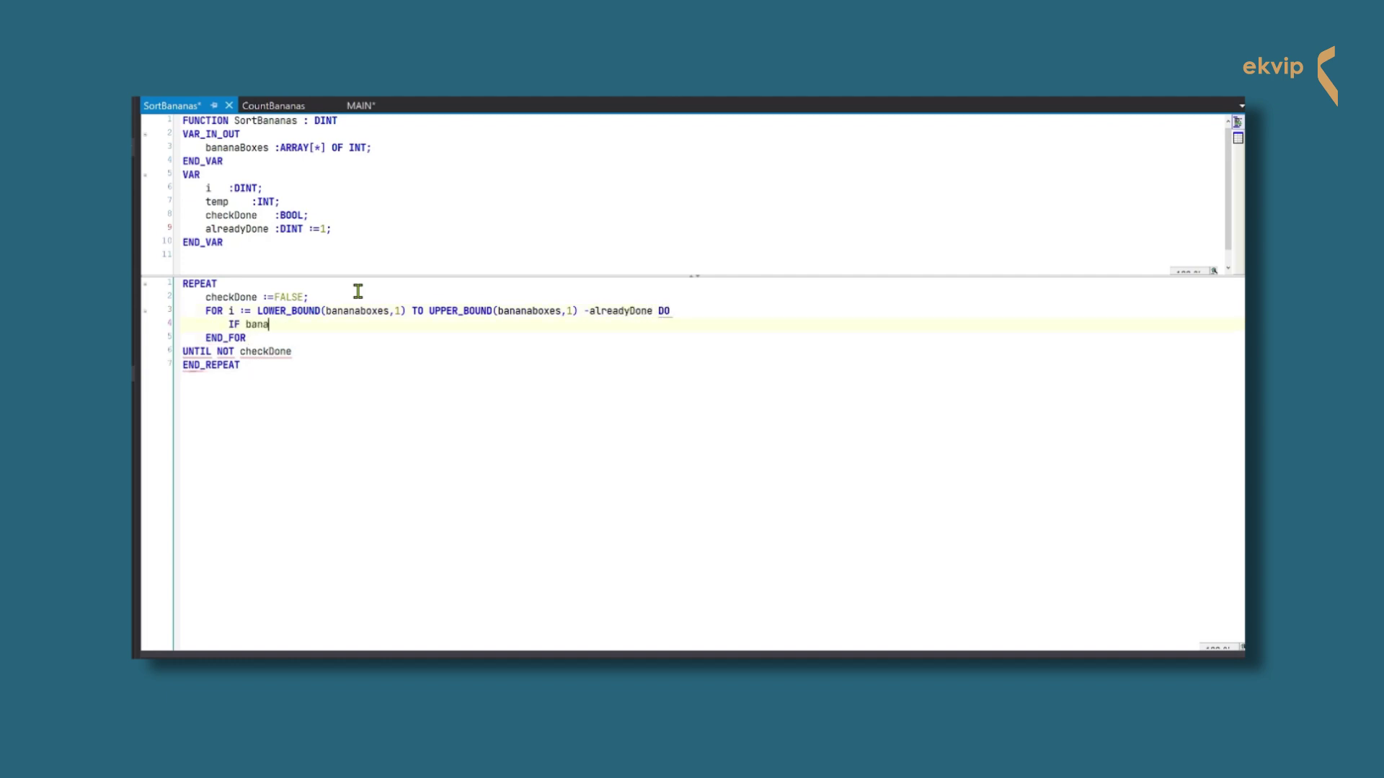
text(naboxes[i] > bananaboxe)
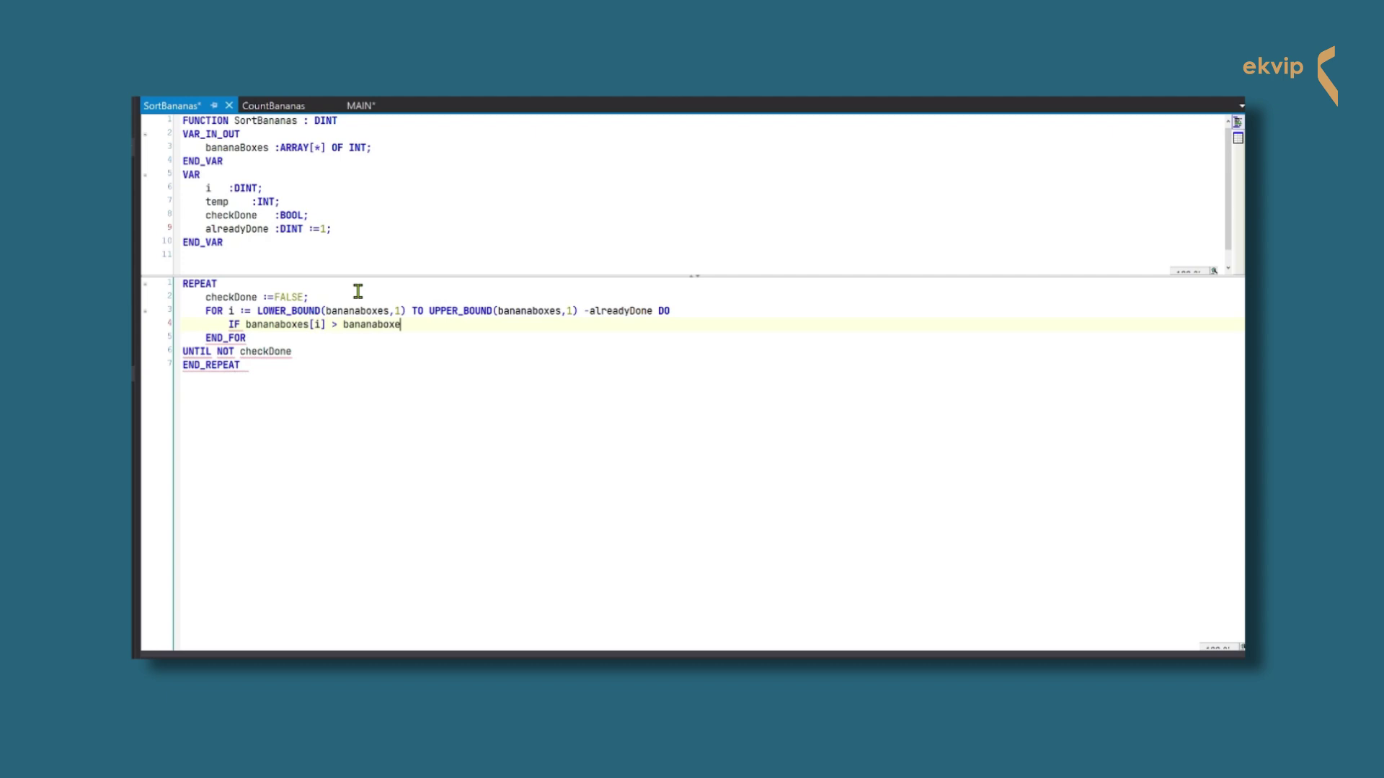
text(s[i+1] THEN)
key(Return)
text(temp := bananaboxes)
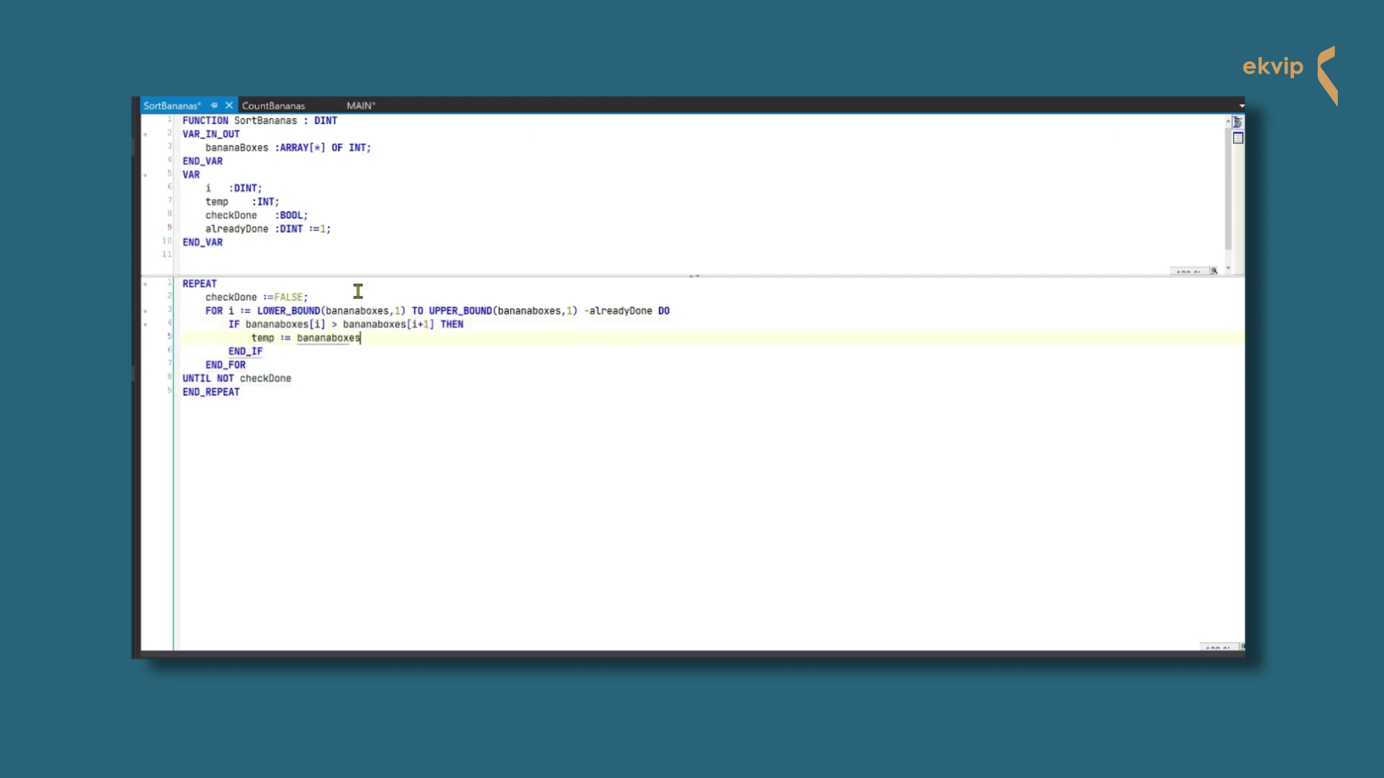
text([i];)
key(Return)
text(bananaboxes[i] := )
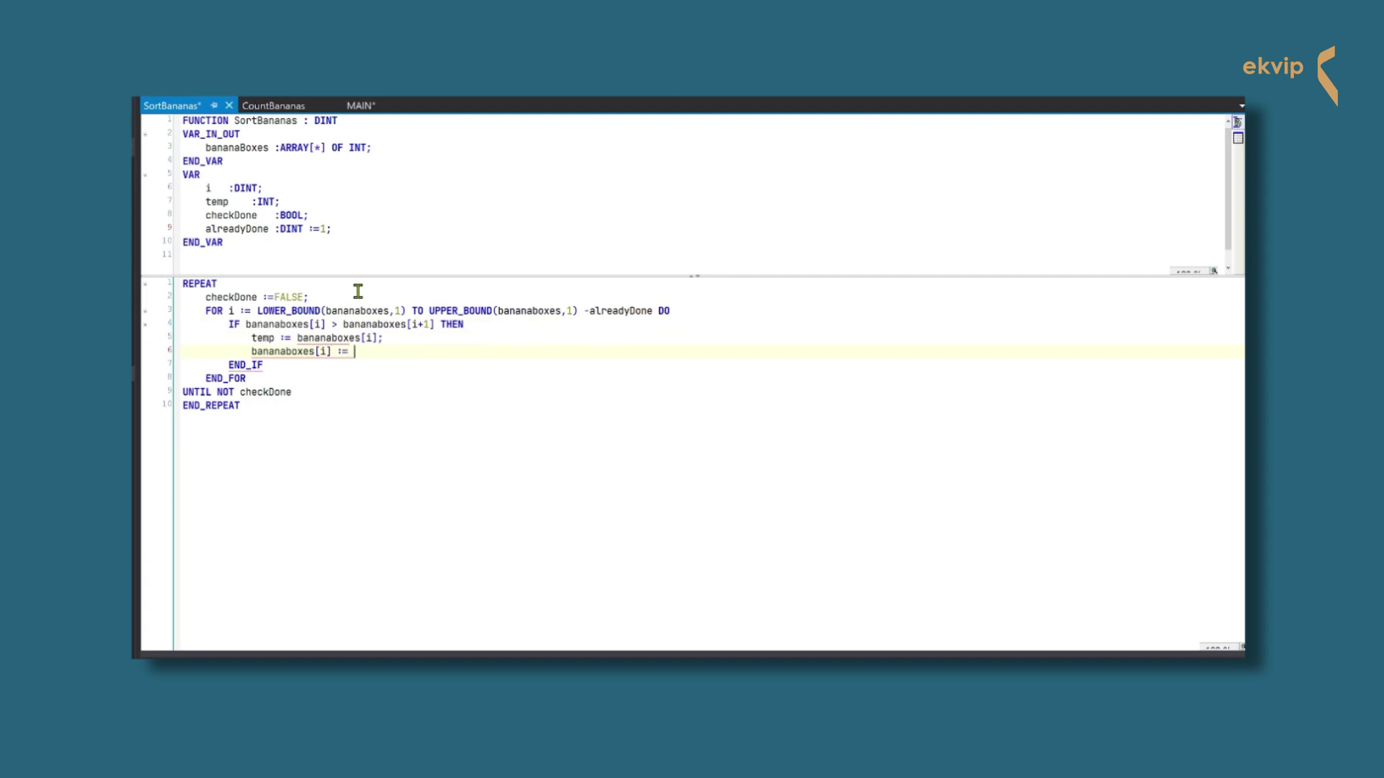
text(bananaboxes[i+1];)
key(Return)
text(banana)
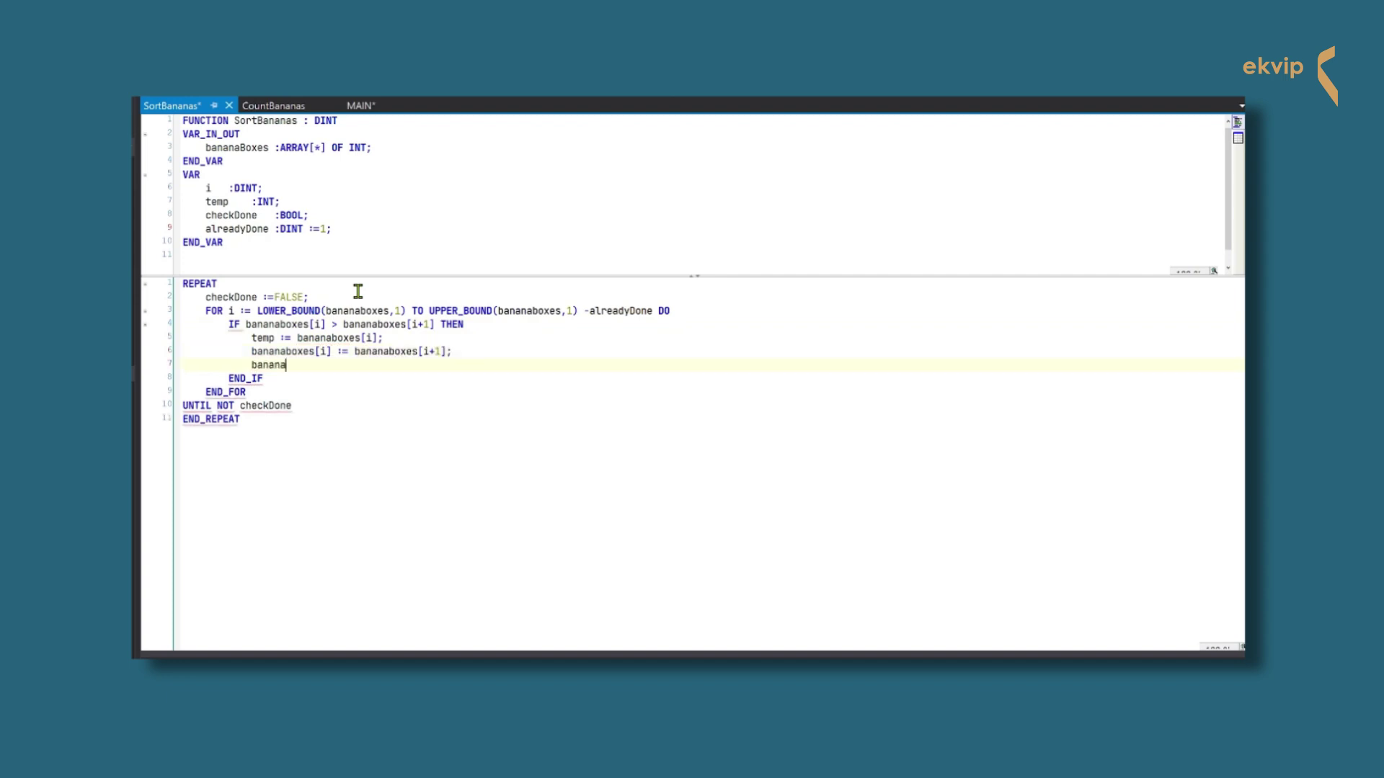
text(boxes[i+1] := temp;)
key(Return)
text(che)
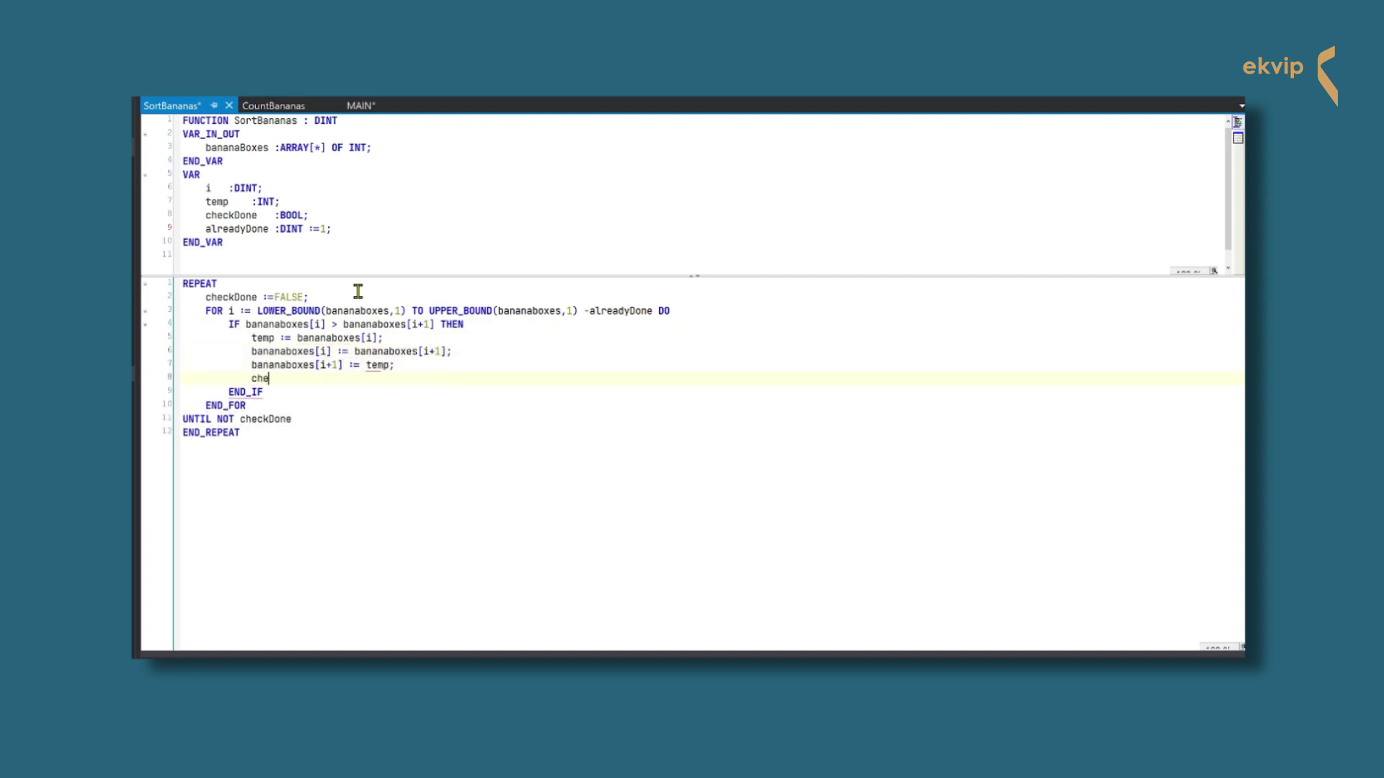
text(ckDone :=TRUE;)
click(261, 405)
key(Return)
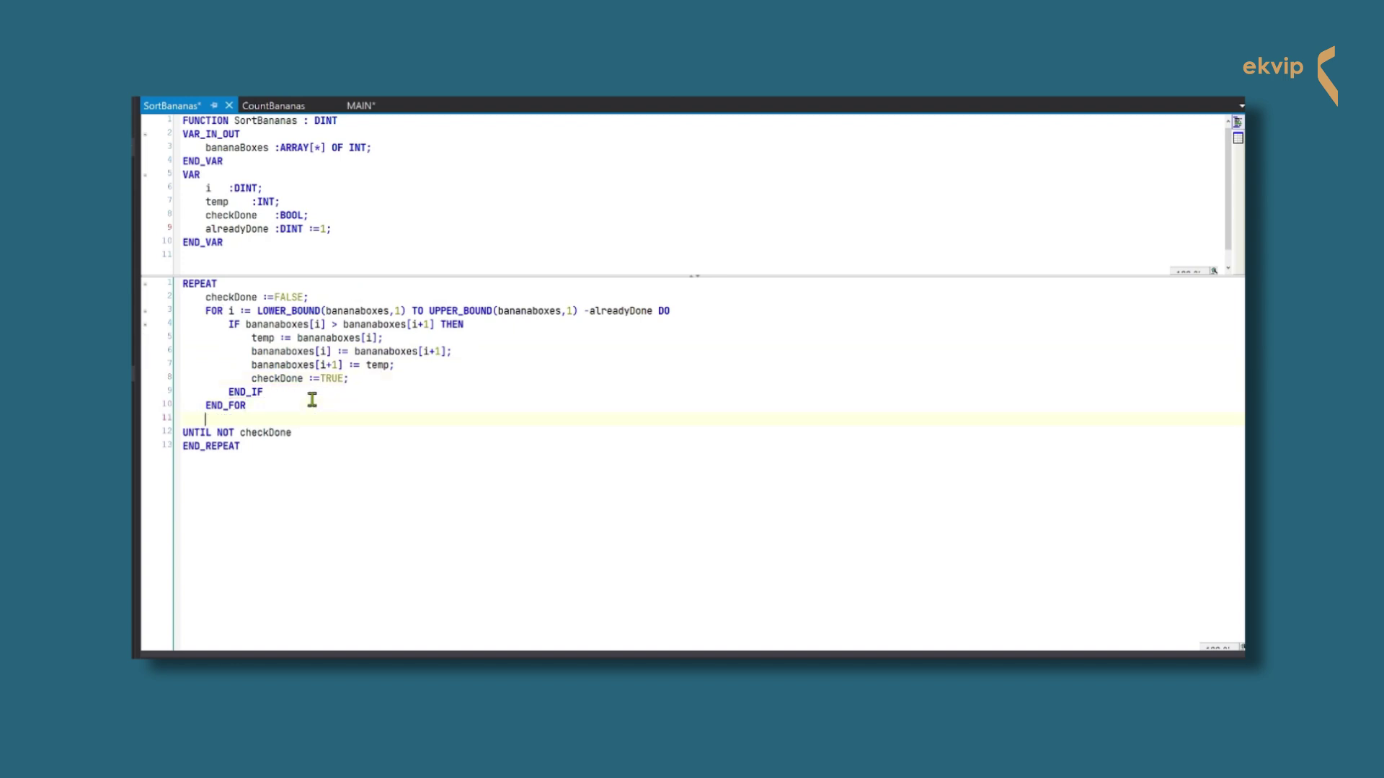
text(alreadyDone :=alre)
text(adyDone +1;)
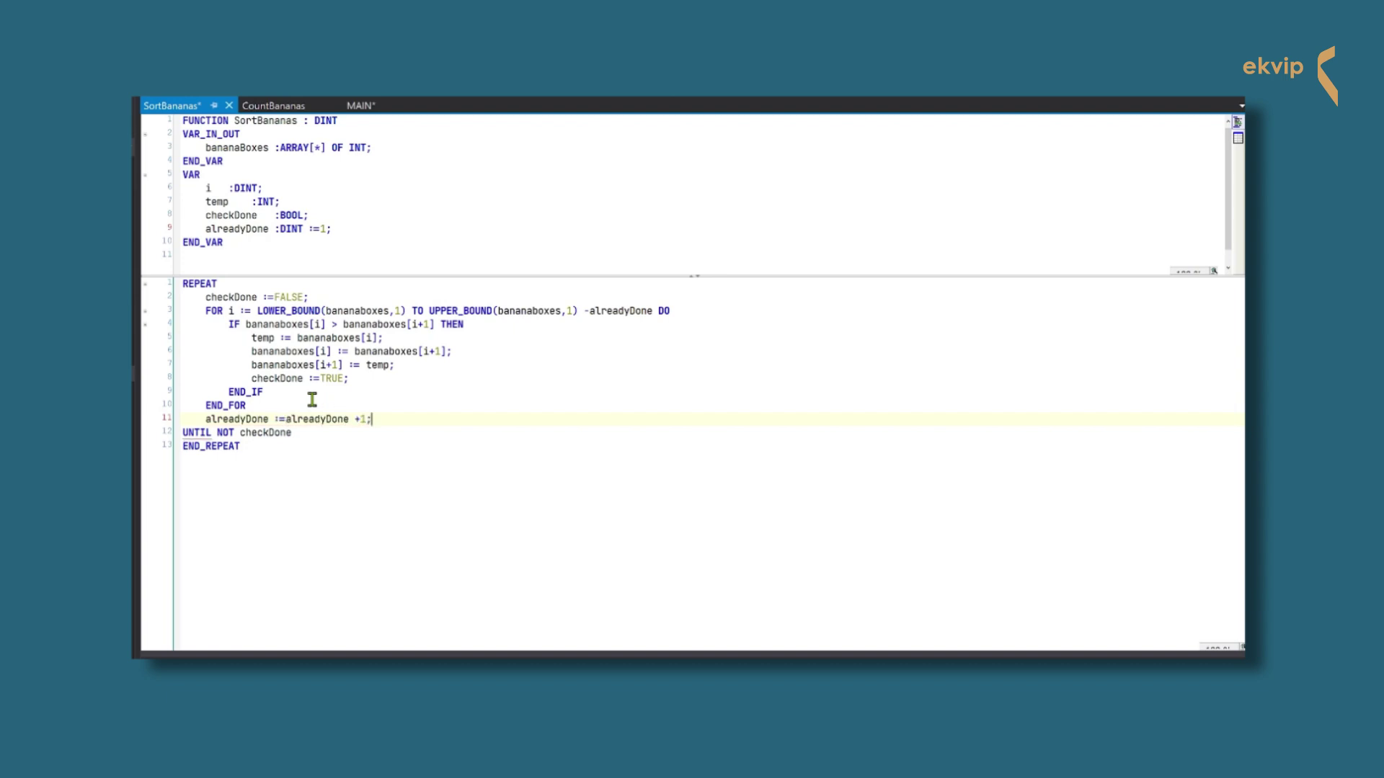
Finish alreadyDone := alreadyDone + 1, return it with SortBananas := alreadyDone, and switch to MAIN
click(271, 445)
key(Return)
text(SortBanana)
text(s := alreadyDone;)
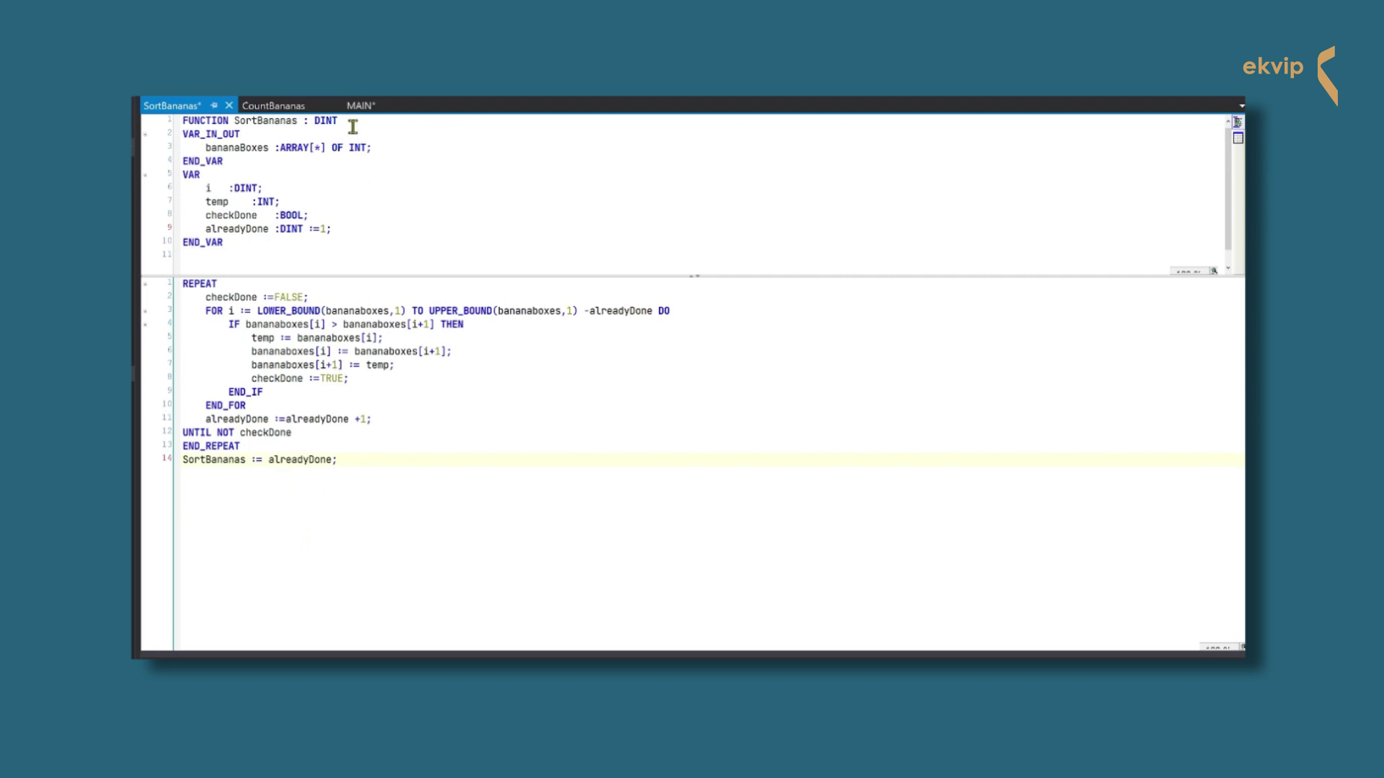
click(367, 106)
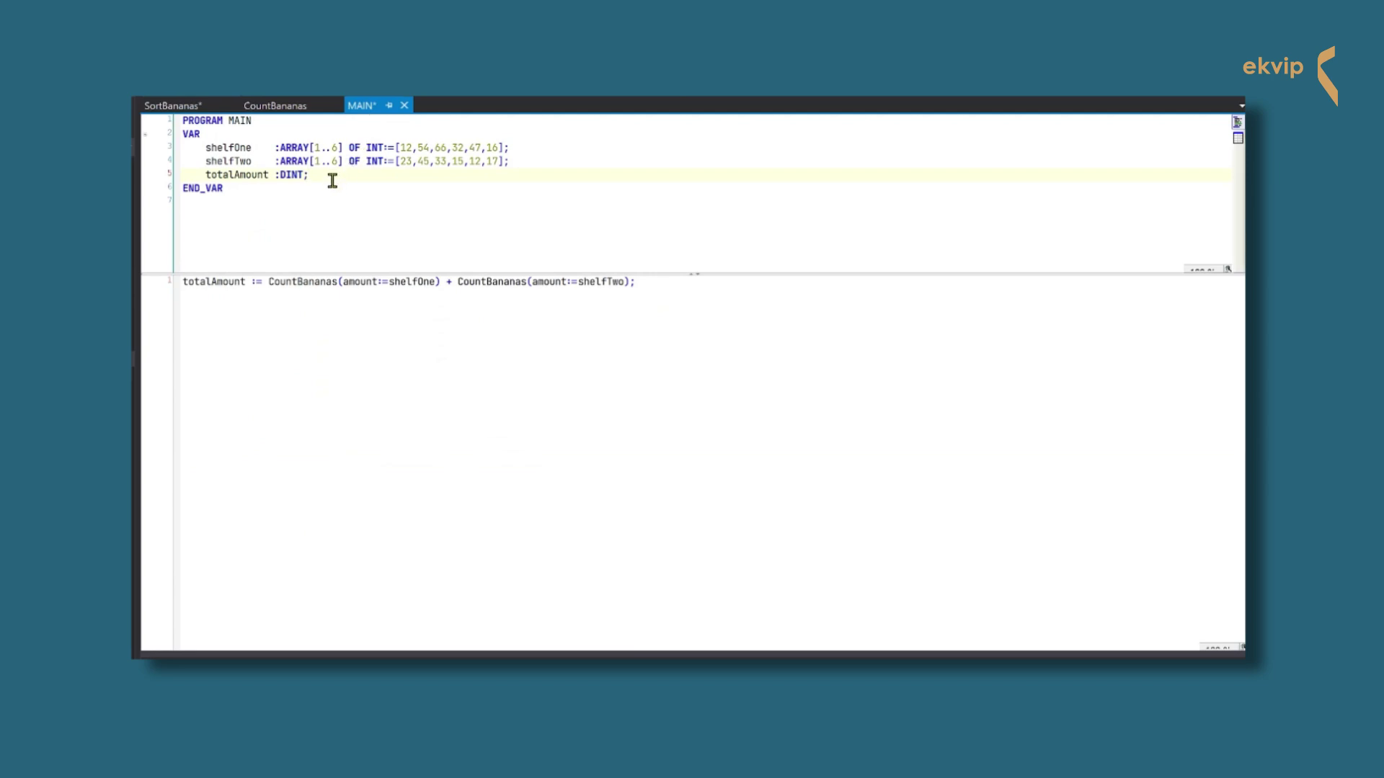
Declare newShelf as ARRAY[1..6] OF INT, i, j := 7, howOften DINT and start BOOL
key(Return)
text(newShelf)
key(Tab)
text(:ARRAY[)
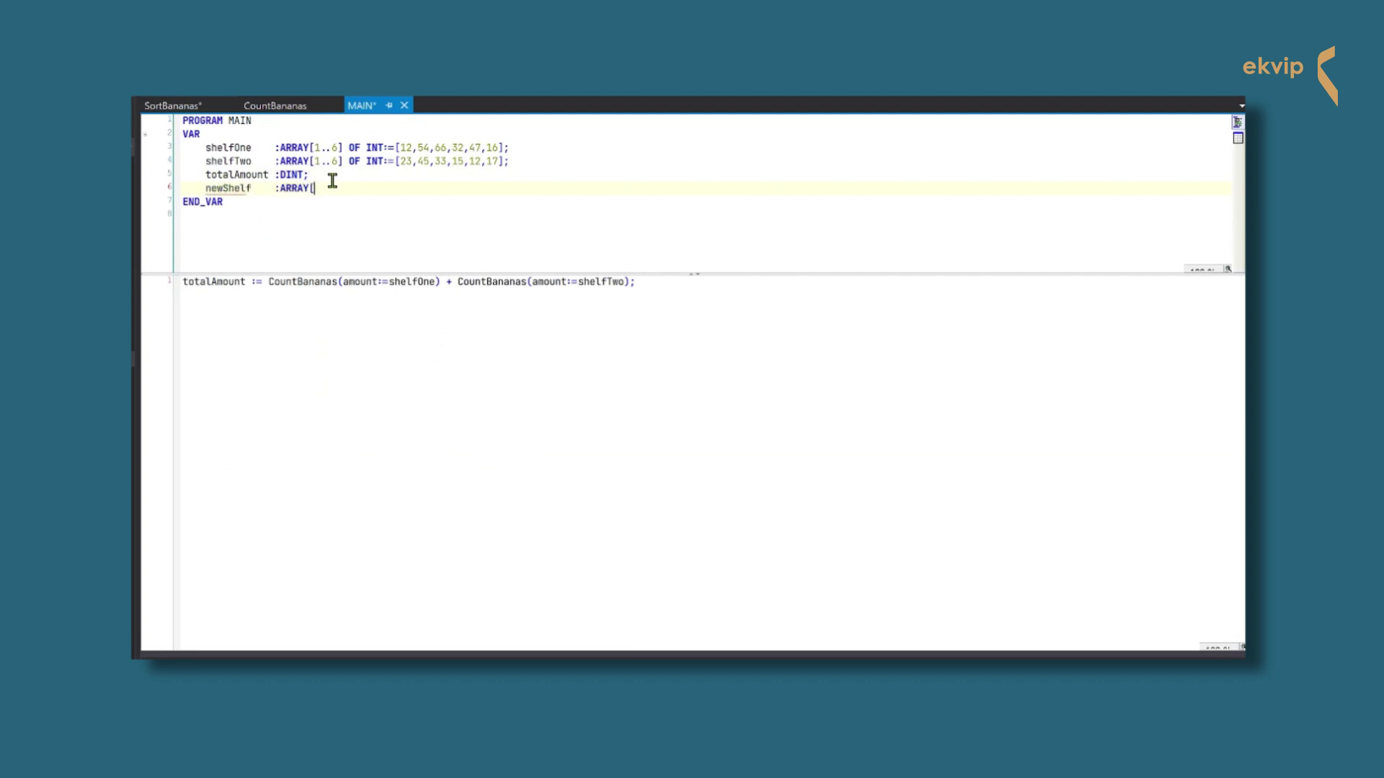
text(1..6] OF INT;)
key(Return)
text(i	)
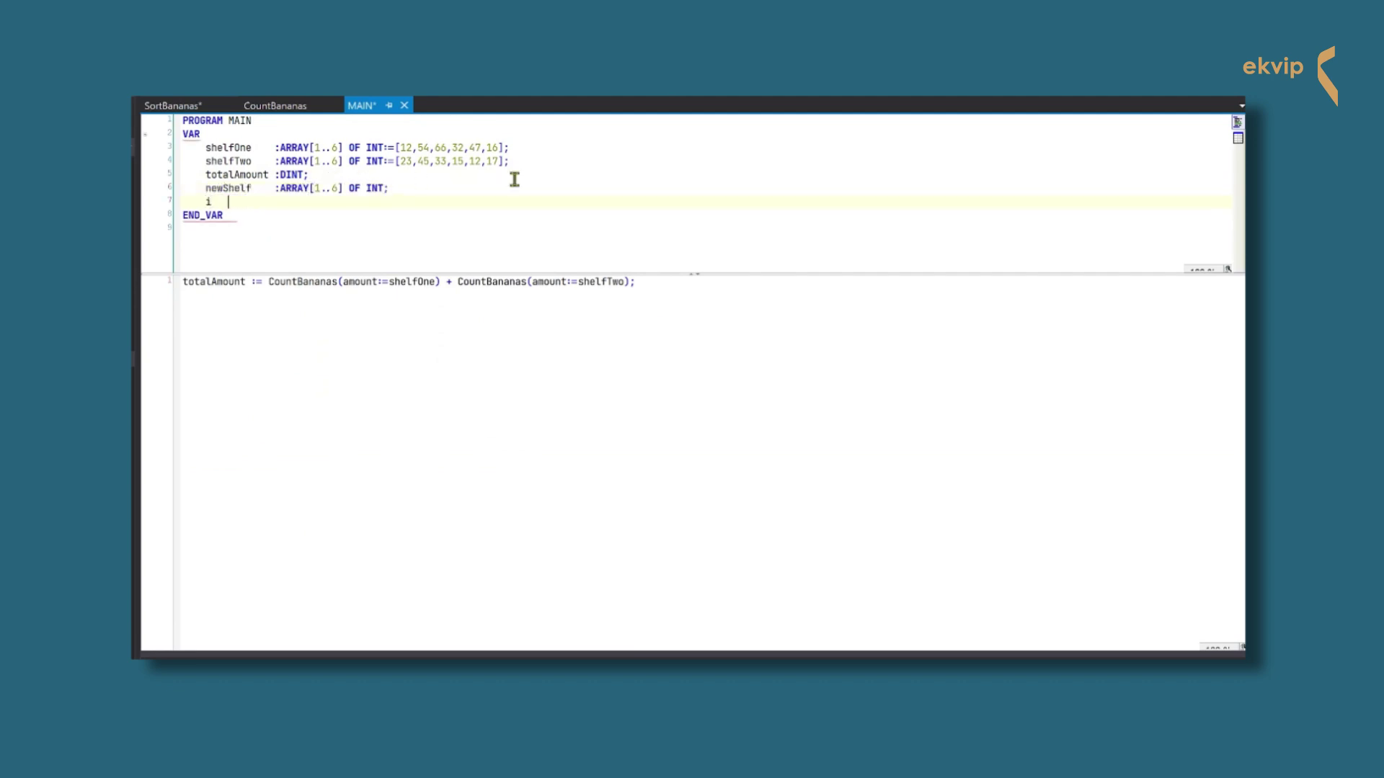
text(:INT;)
key(Return)
text(j	:INT)
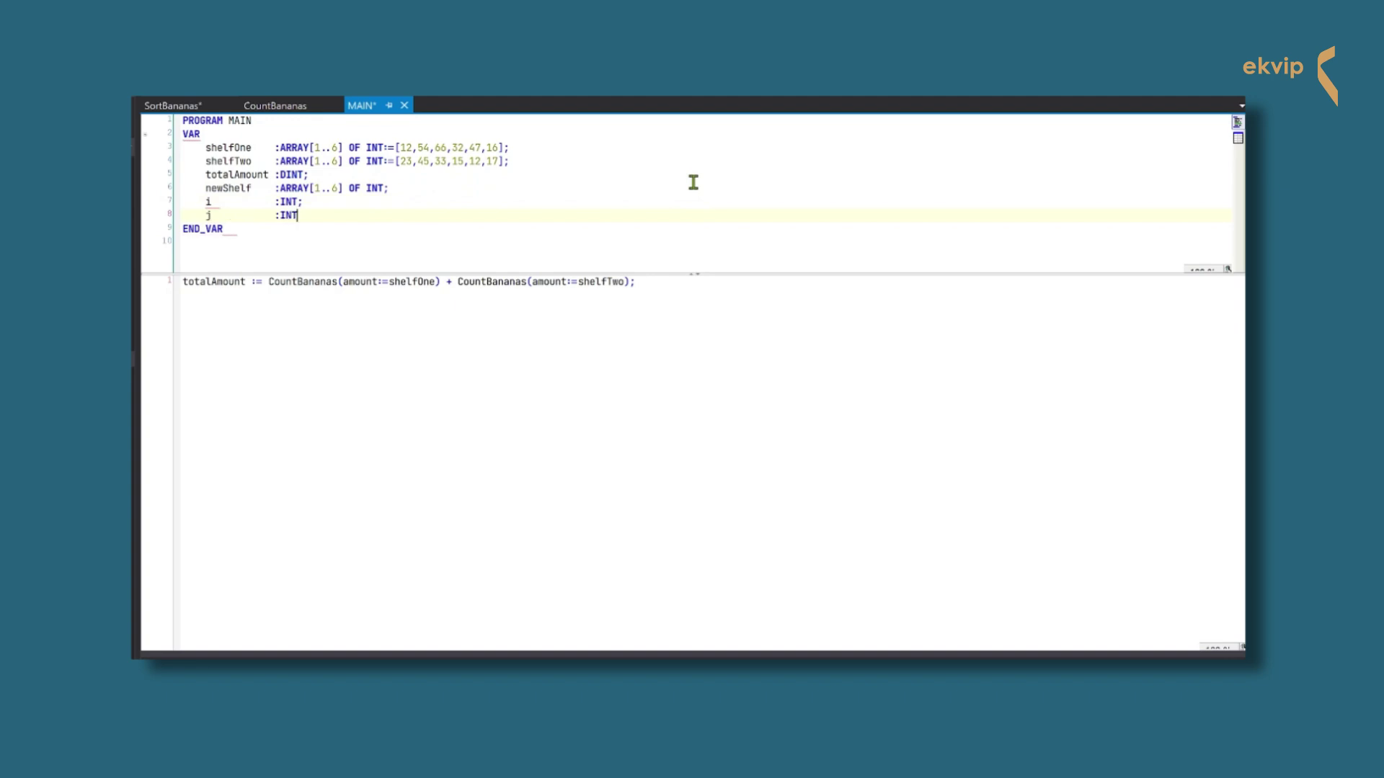
text( :=7;)
key(Return)
text(howOften	:)
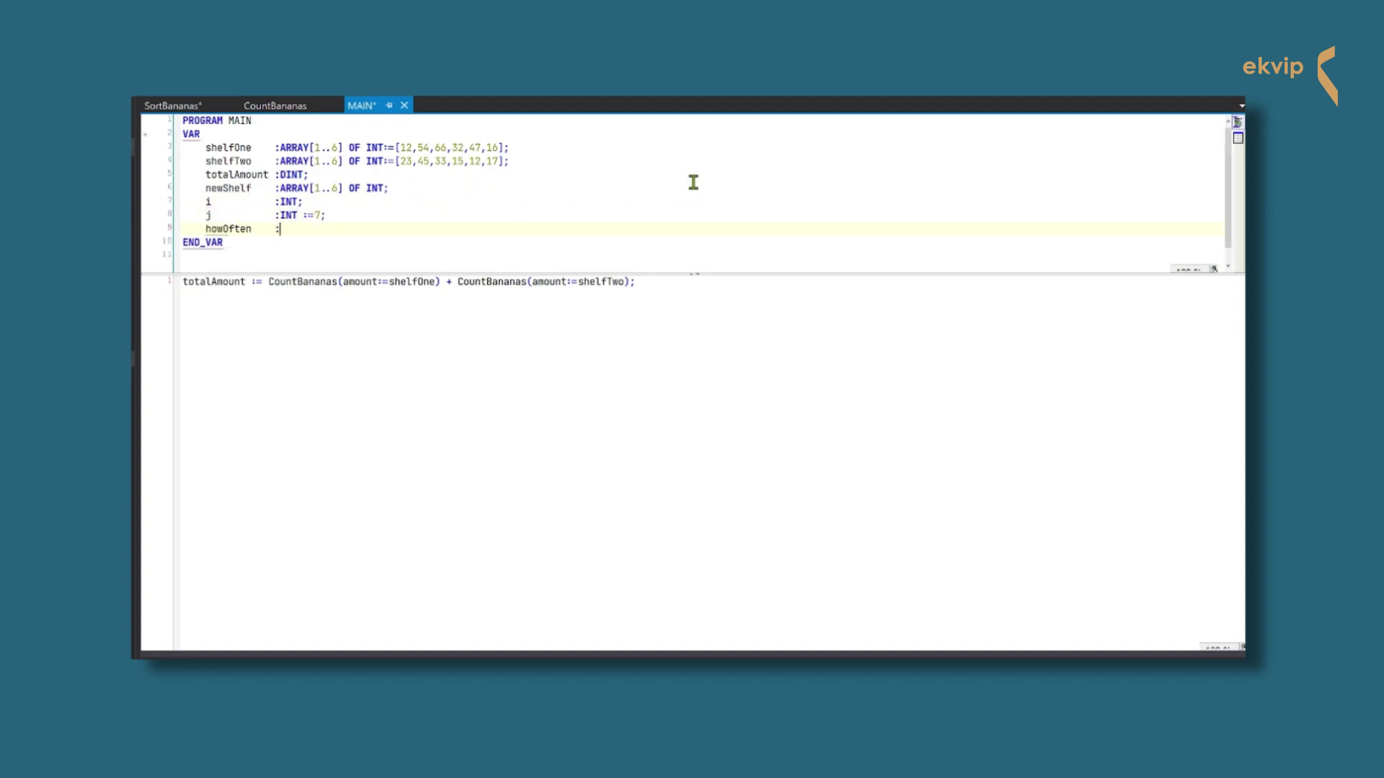
text(DINT;)
key(Return)
text(start	:BO)
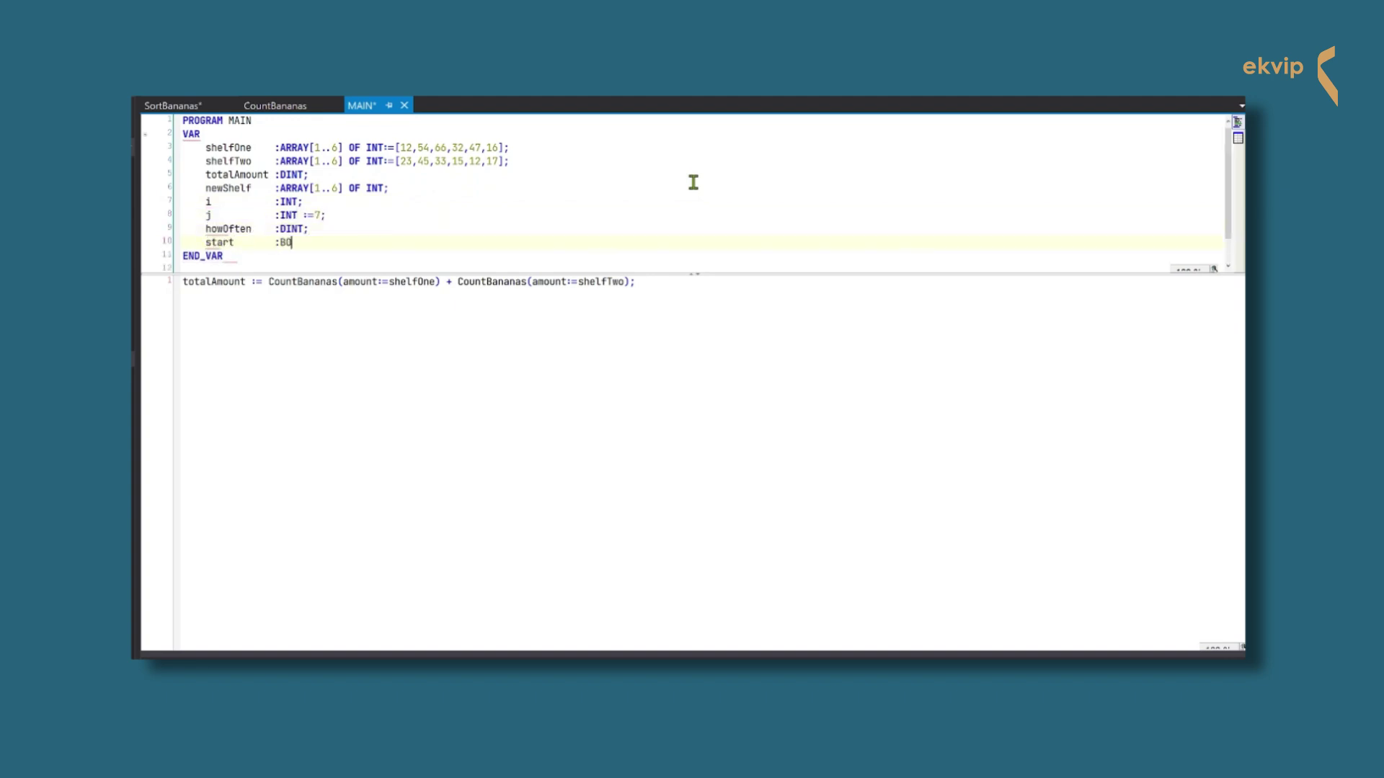
text(OL;)
Assign howOften := SortBananas(bananaBoxes:=shelfOne) and add a SortBananas call on shelfTwo
click(245, 324)
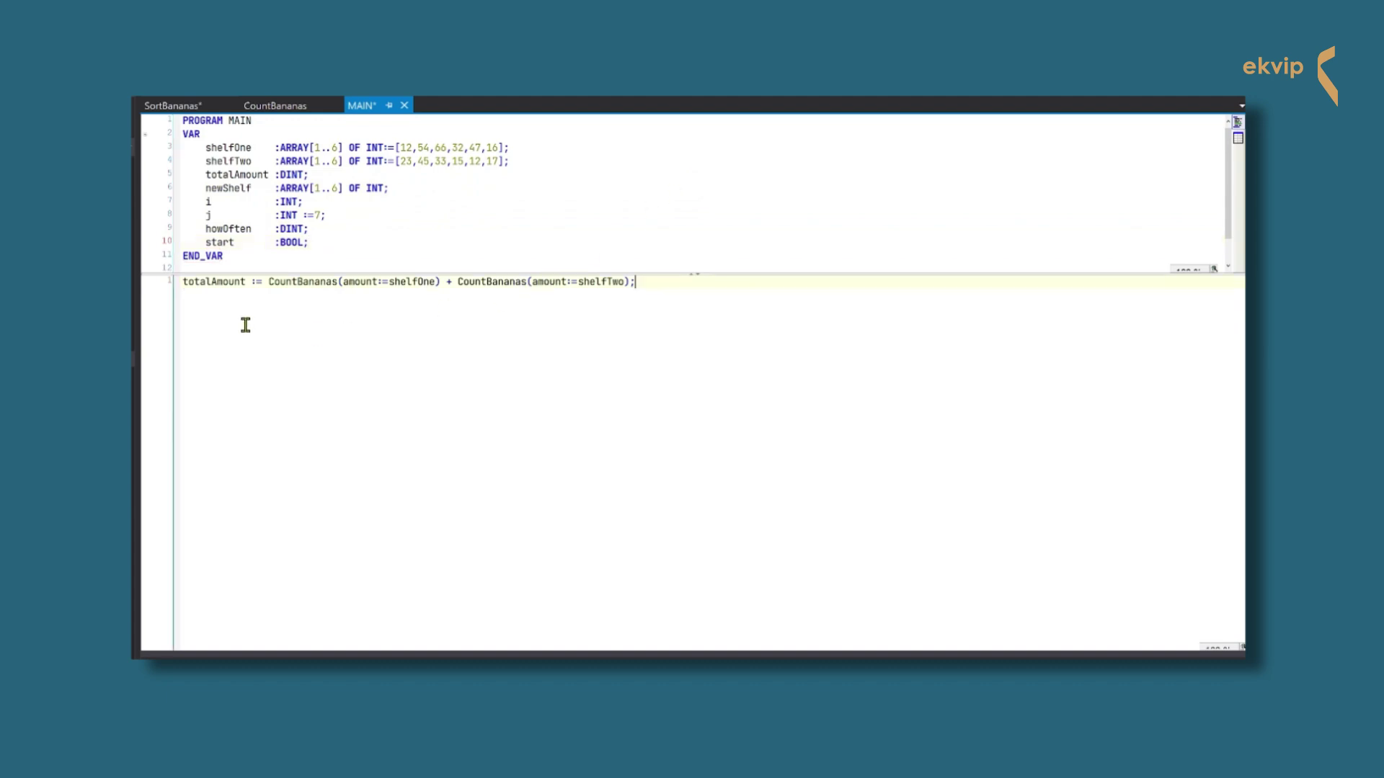
key(Return)
key(Return)
text(howOften)
text(:= SortBananas()
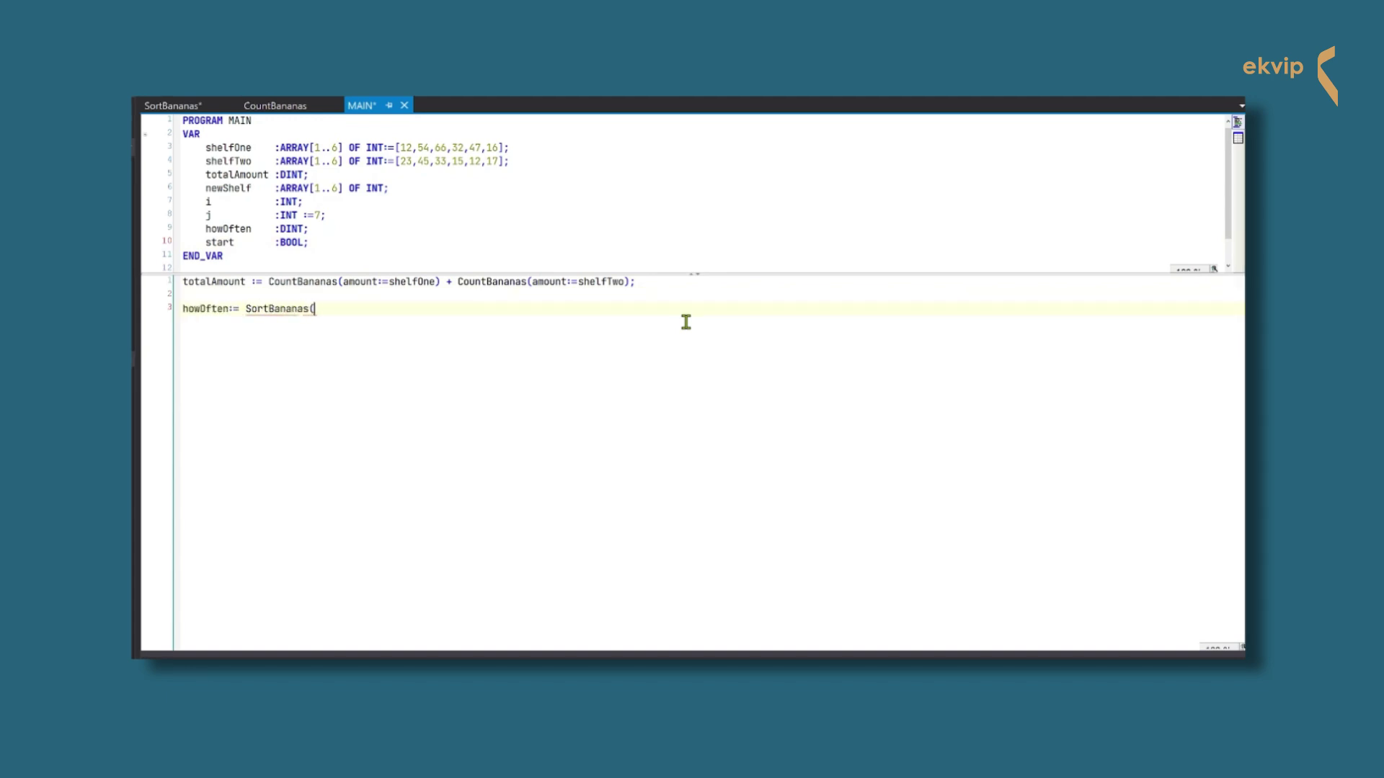
text(bananaBo)
text(xes:=she)
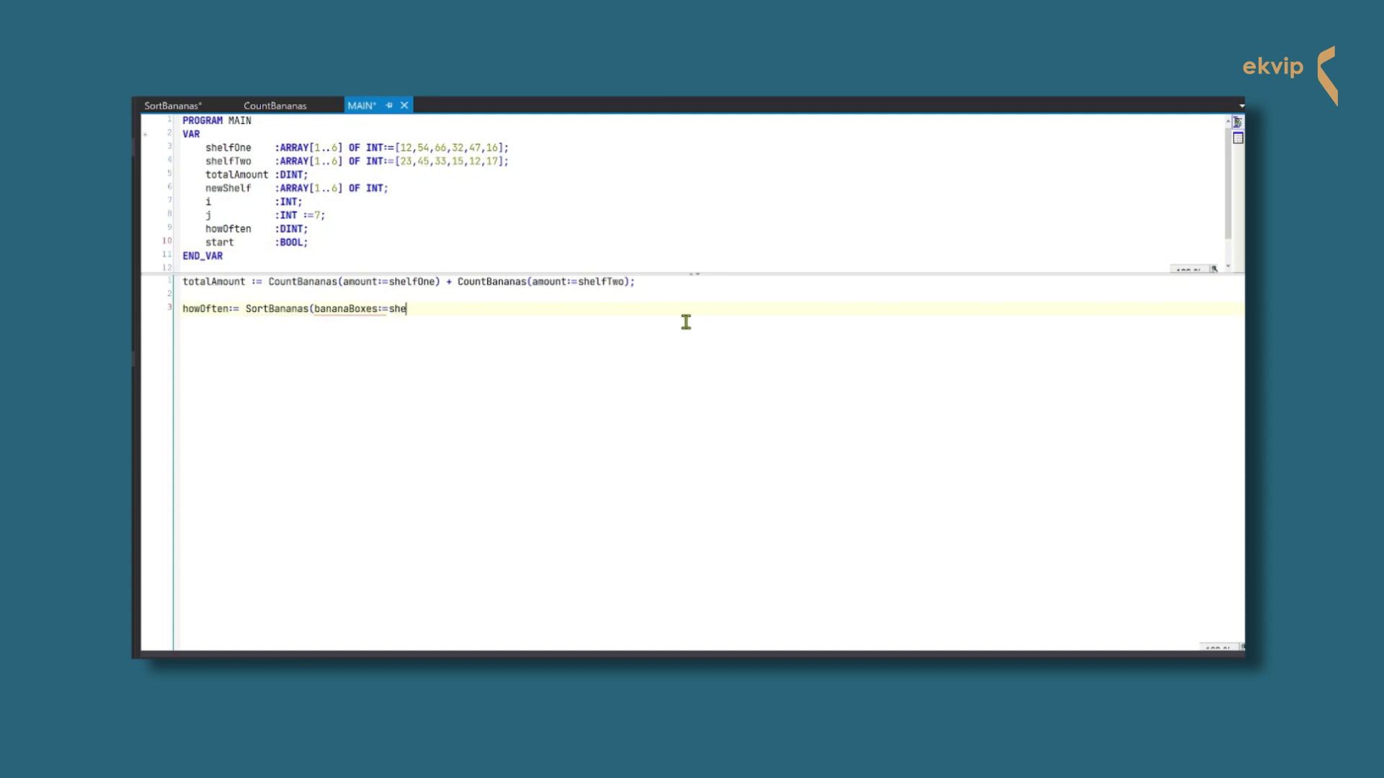
text(lfOne);)
key(Return)
text(tBanana)
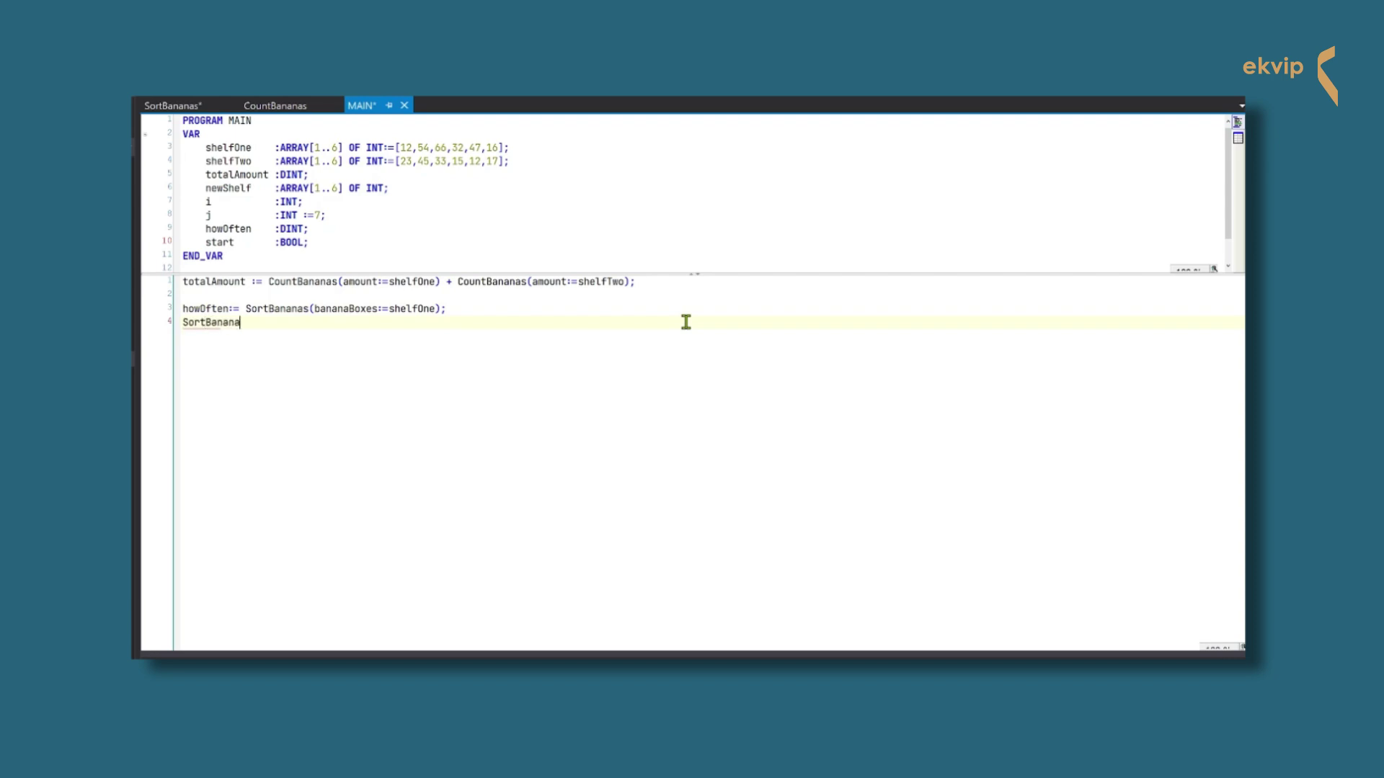
text(s(bananaBoxes:=shelfTwo);)
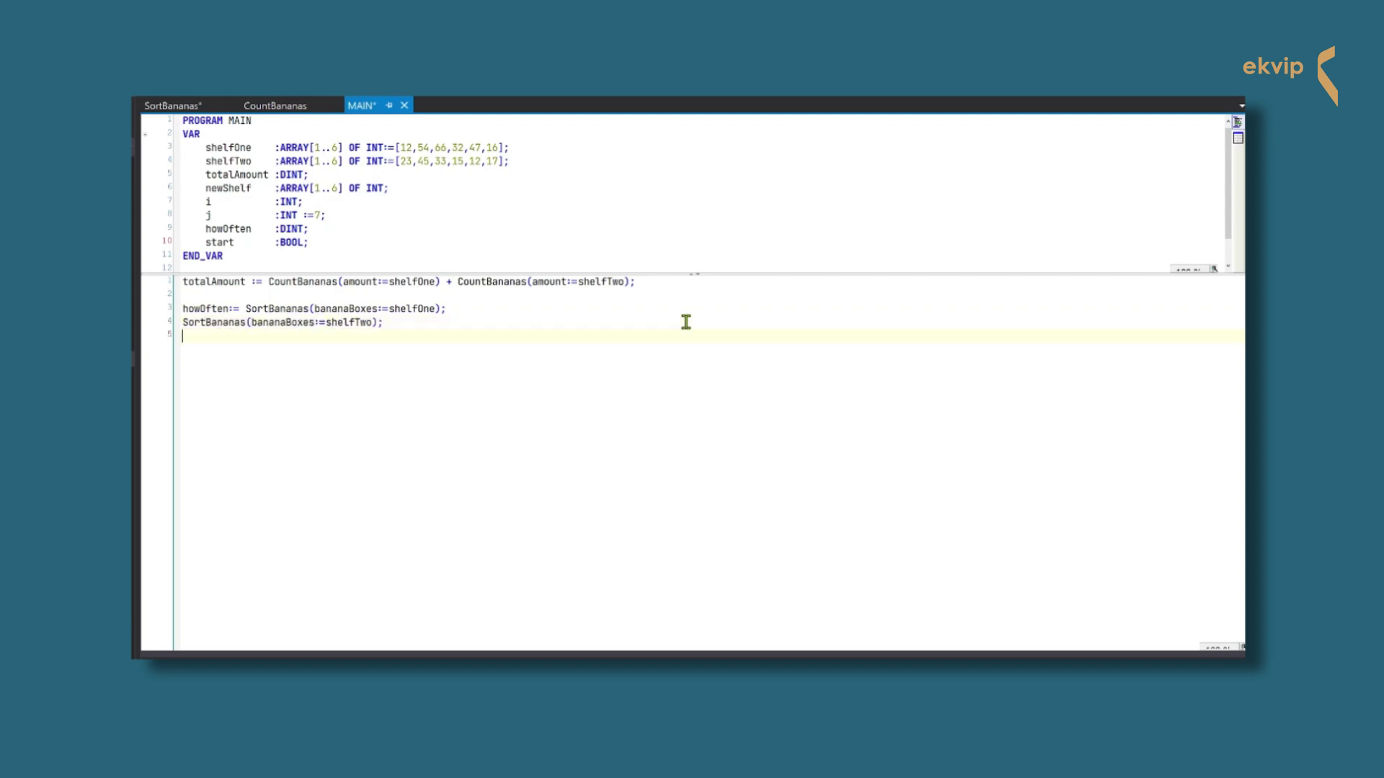
text(  FOR i := 1)
text( TO 6 DO;)
Add FOR i := 1 TO 6 filling newShelf[i] := shelfOne[i] + shelfTwo[j-i], then SortBananas(bananaBoxes:=newShelf)
key(Return)
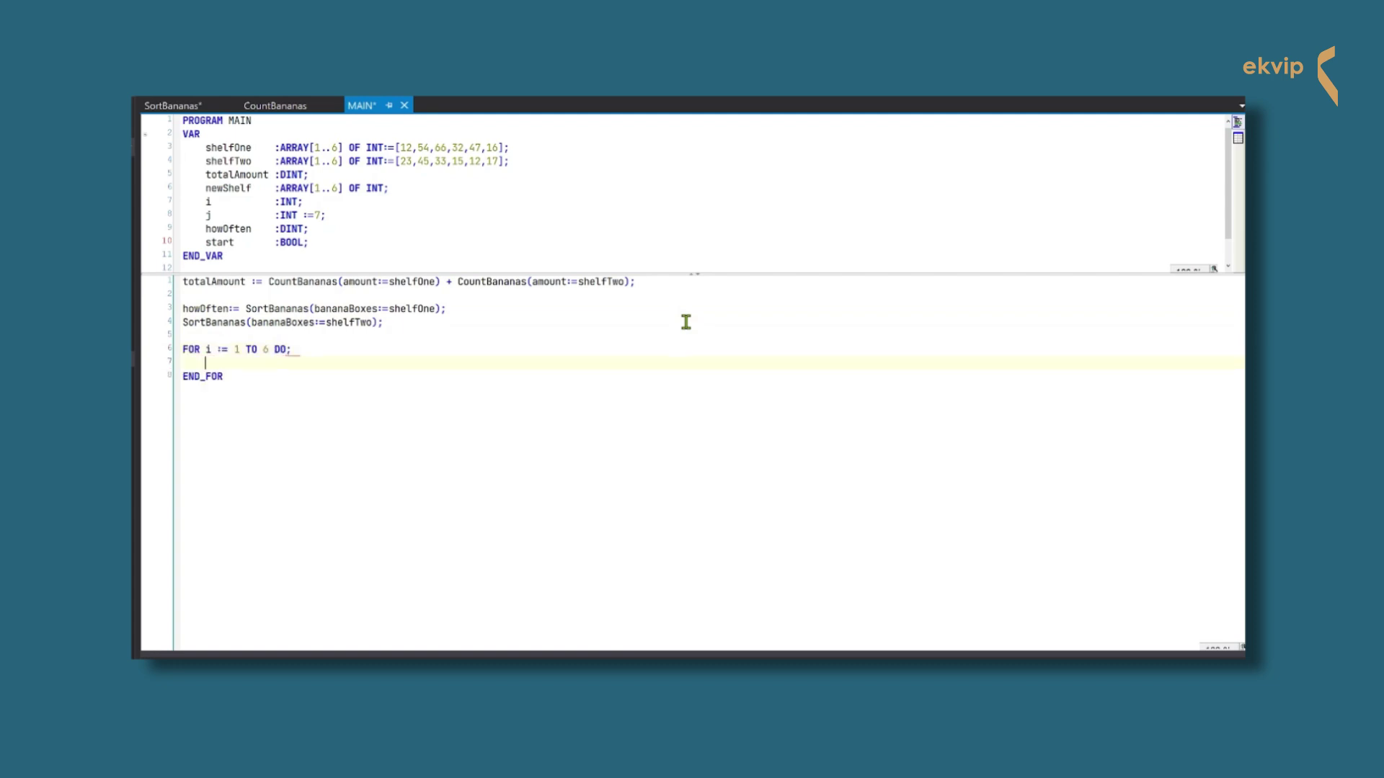
text(newShelf[i] :=shelfOne[)
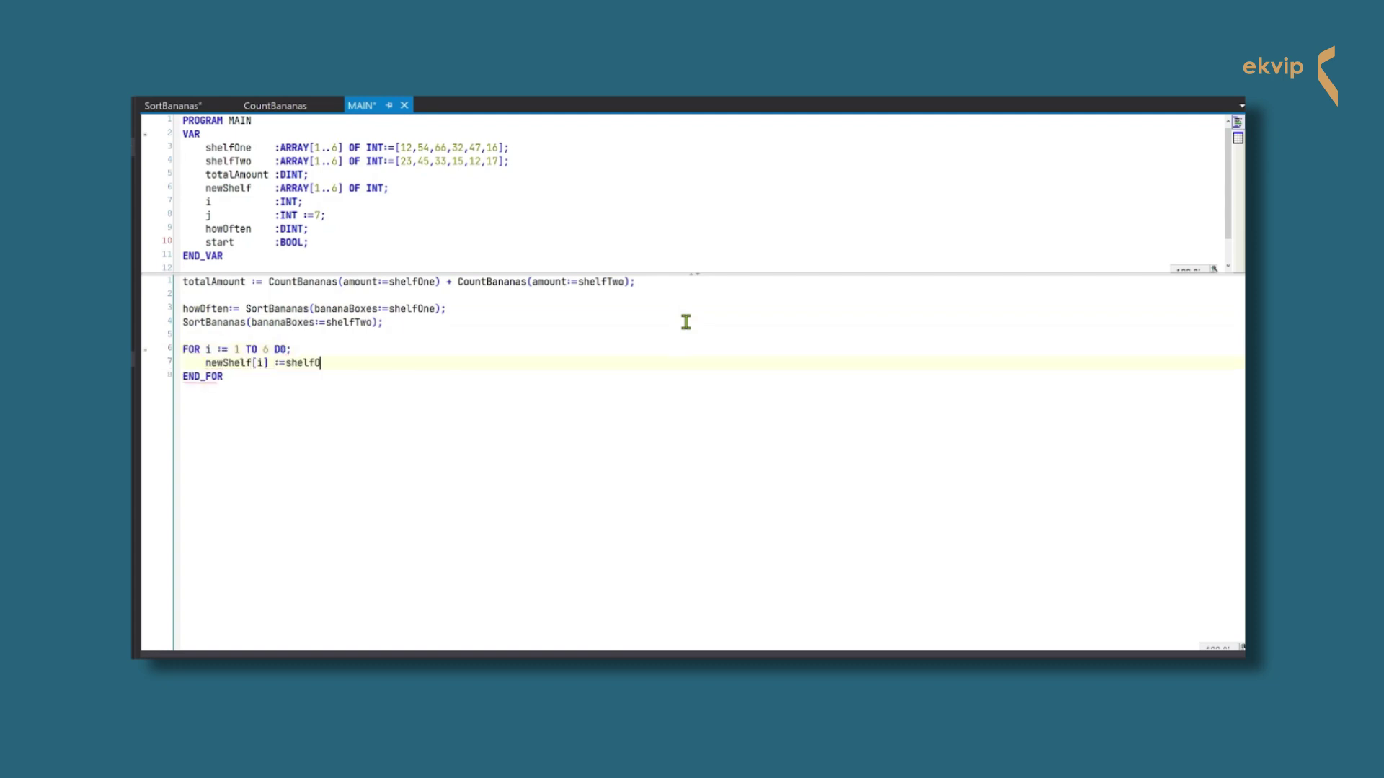
text(i] + shelfTwo[j-i];)
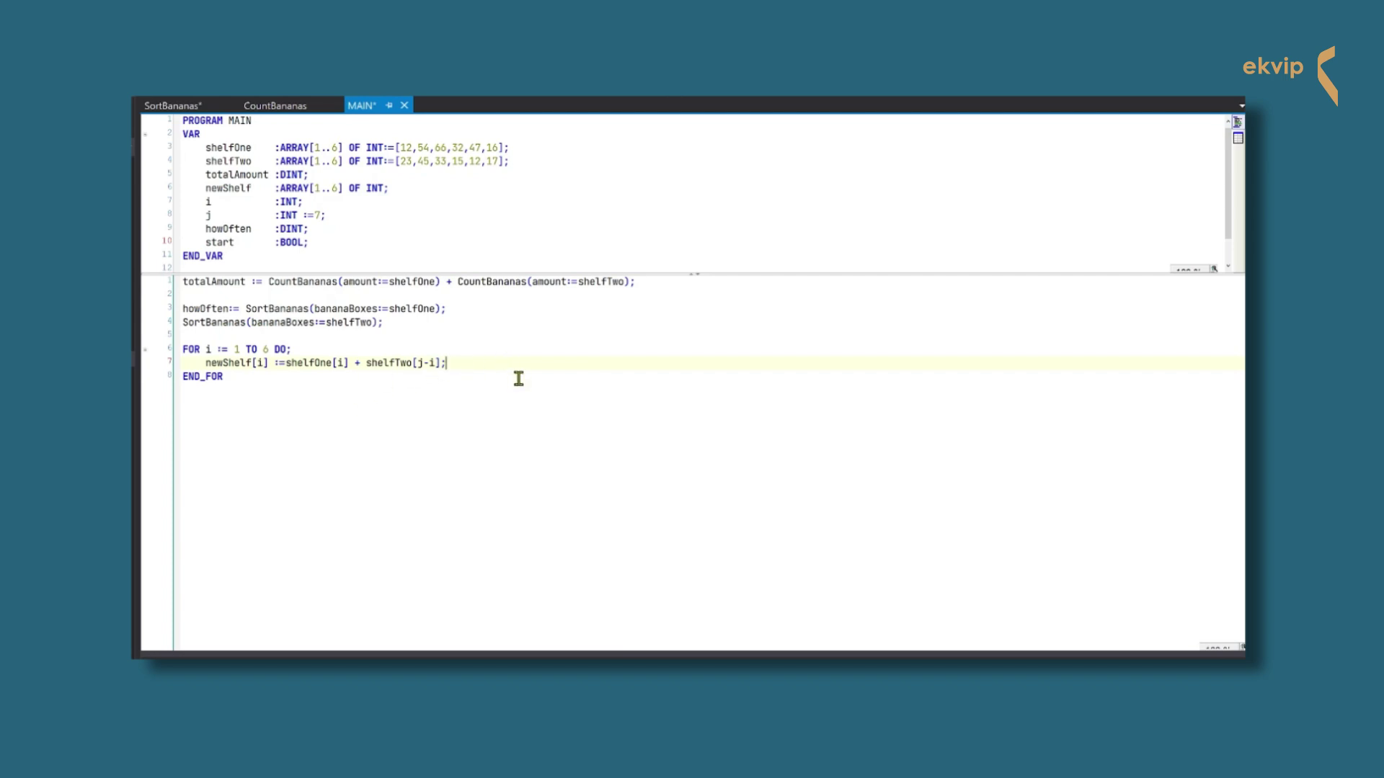
click(395, 388)
key(Return)
text(tBanan)
text(as(bananaBoxes:=newShelf);)
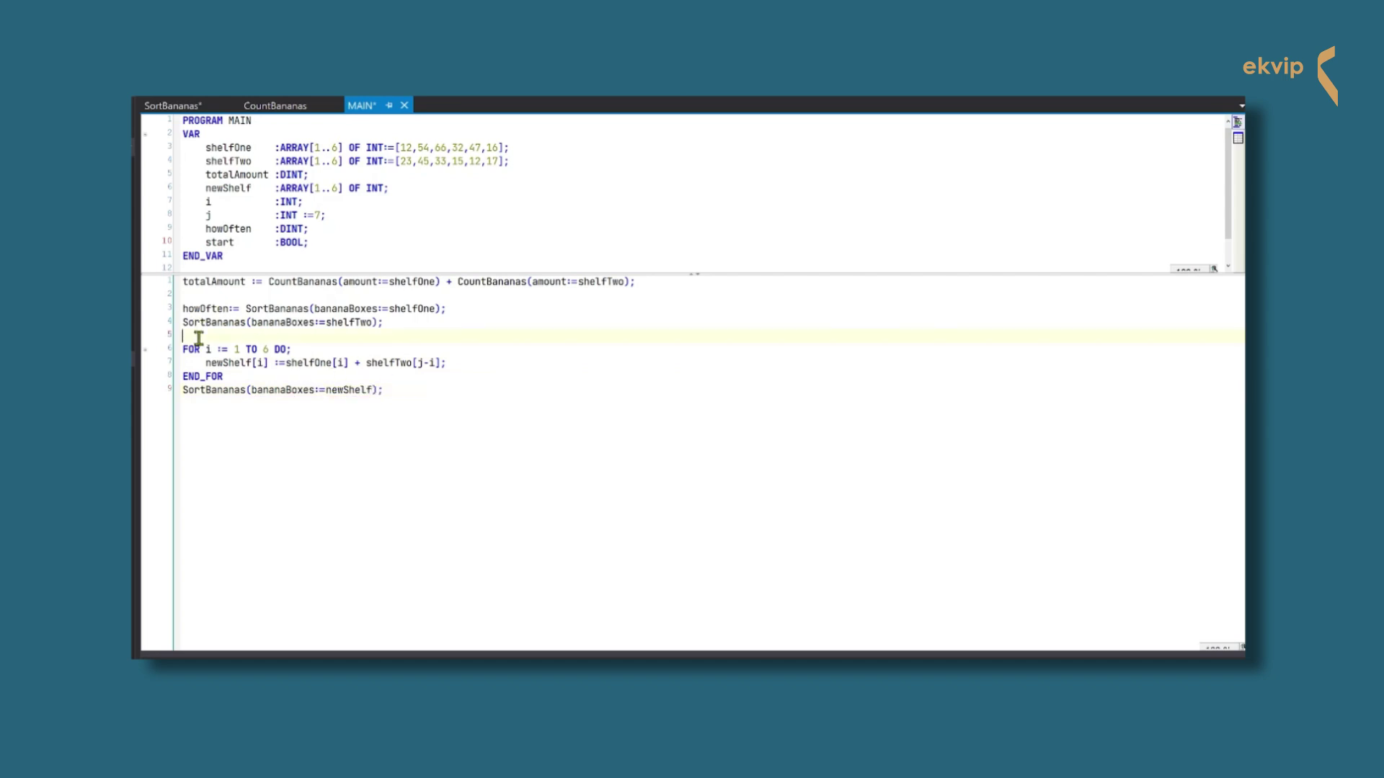
Wrap the sort calls and loop in IF start THEN … END_IF, followed by start := FALSE
click(185, 295)
text(IF start THEN)
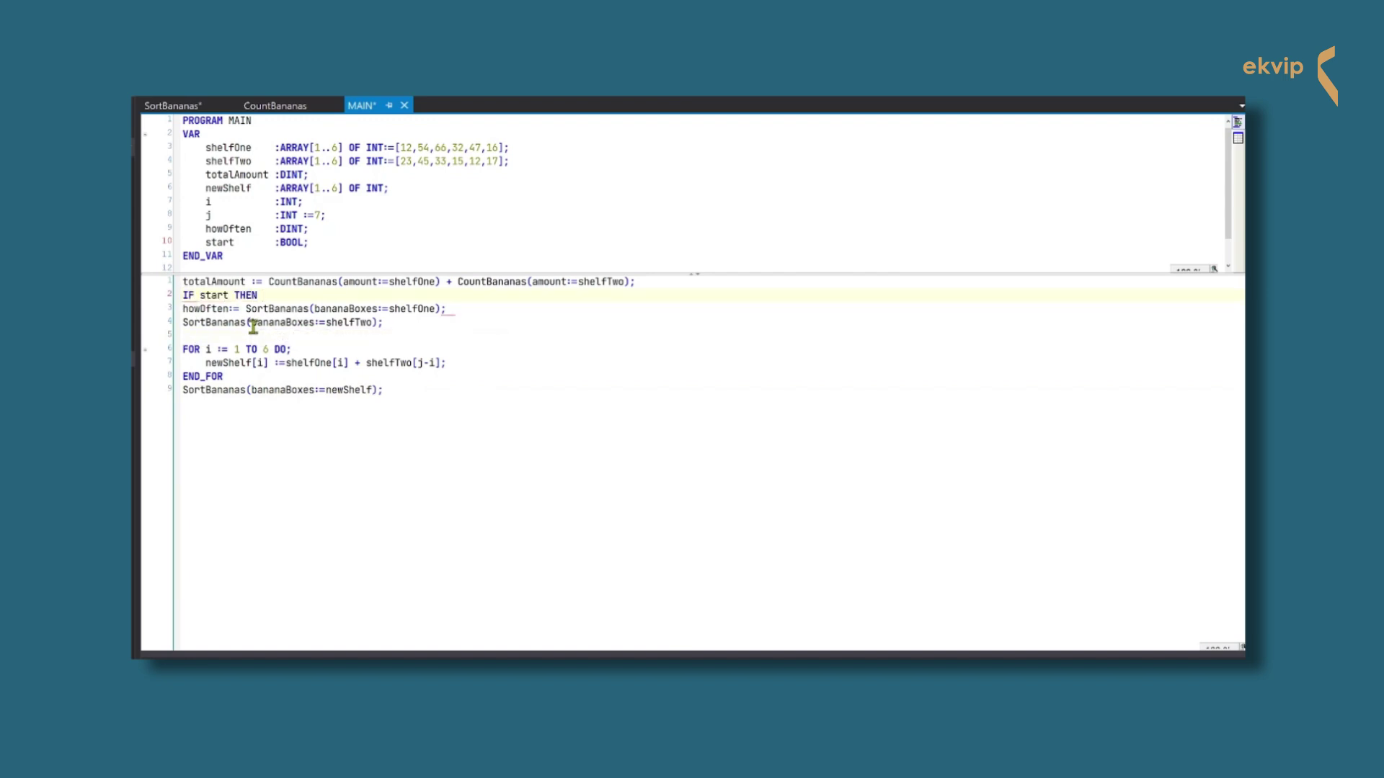
click(197, 411)
text(_IF)
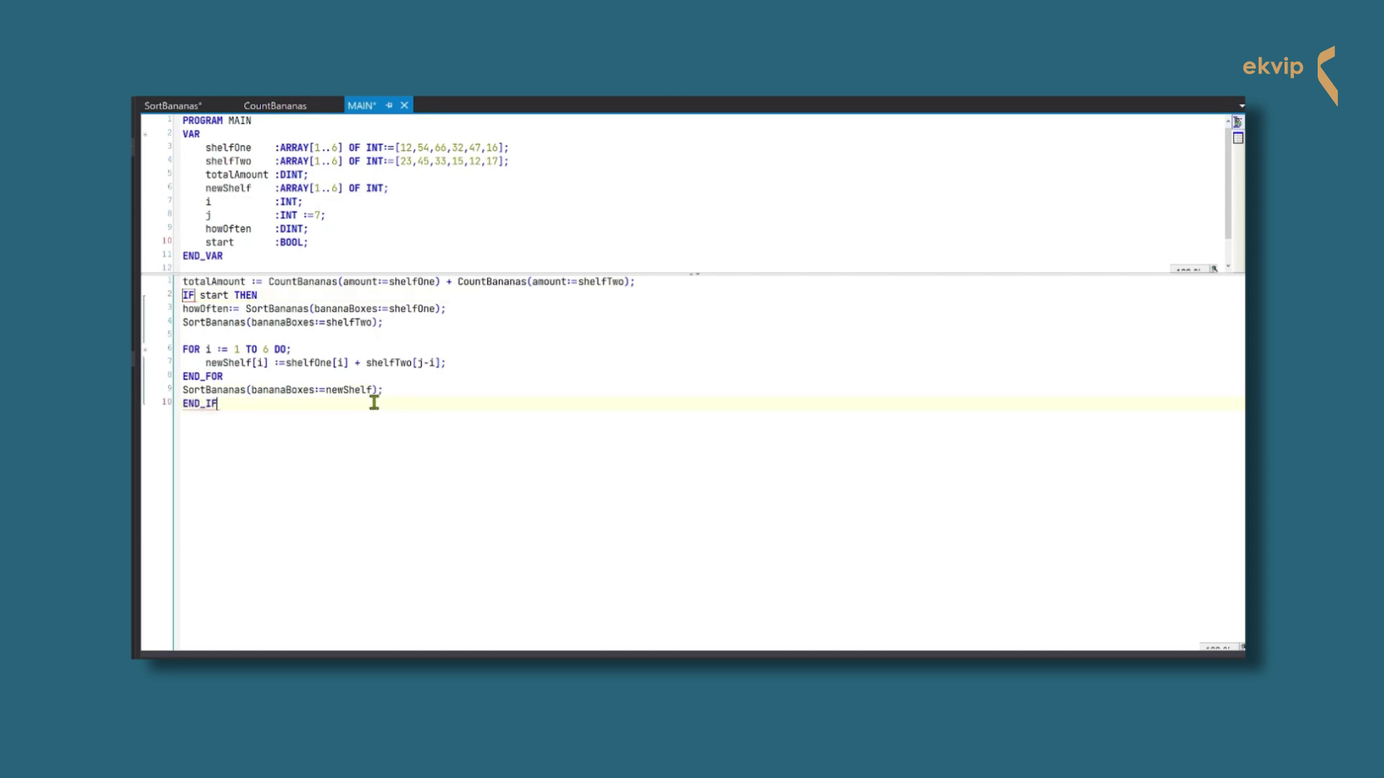
key(Return)
text(rt :=FALSE;)
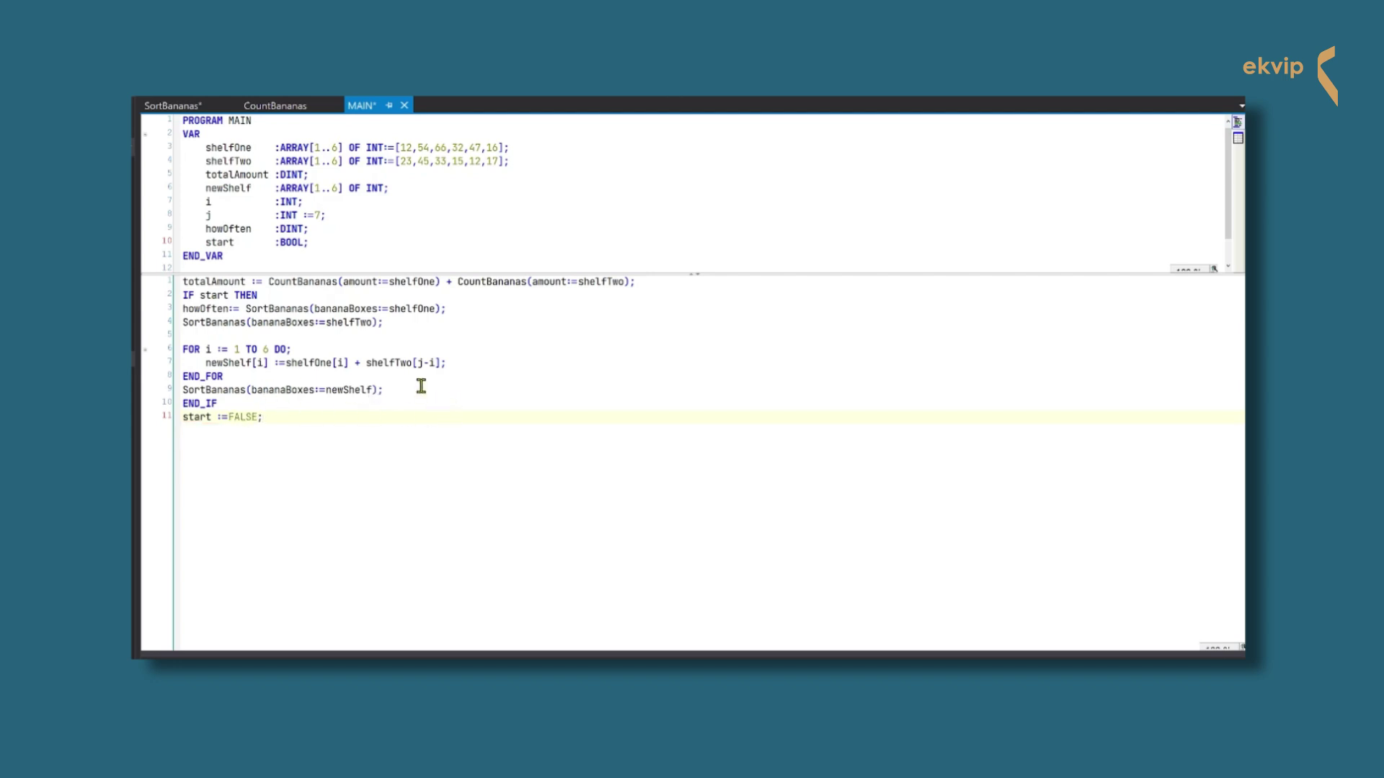
Tab-indent the statements inside the IF block and activate the updated configuration
drag(421, 386, 183, 308)
key(Tab)
click(230, 336)
key(BackSpace)
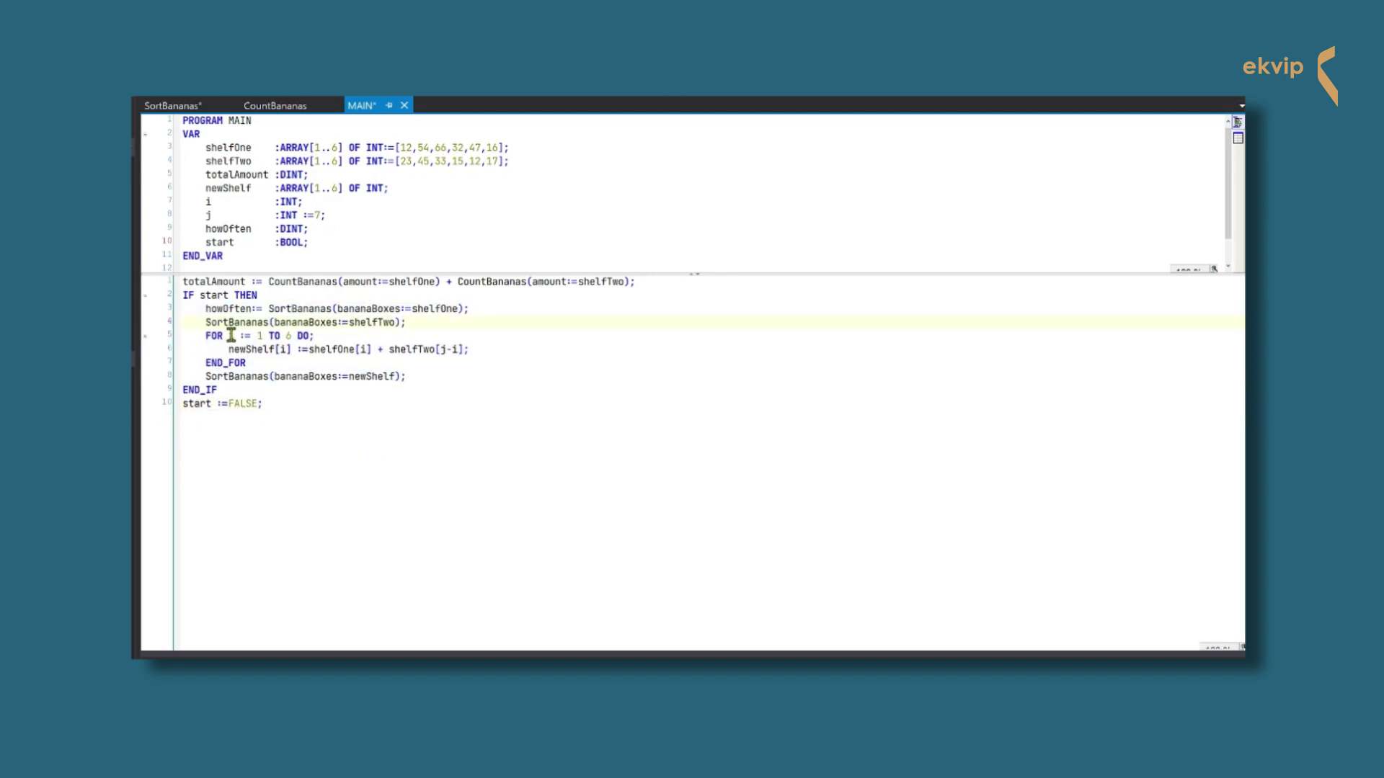
key(ctrl+shift+F4)
click(588, 486)
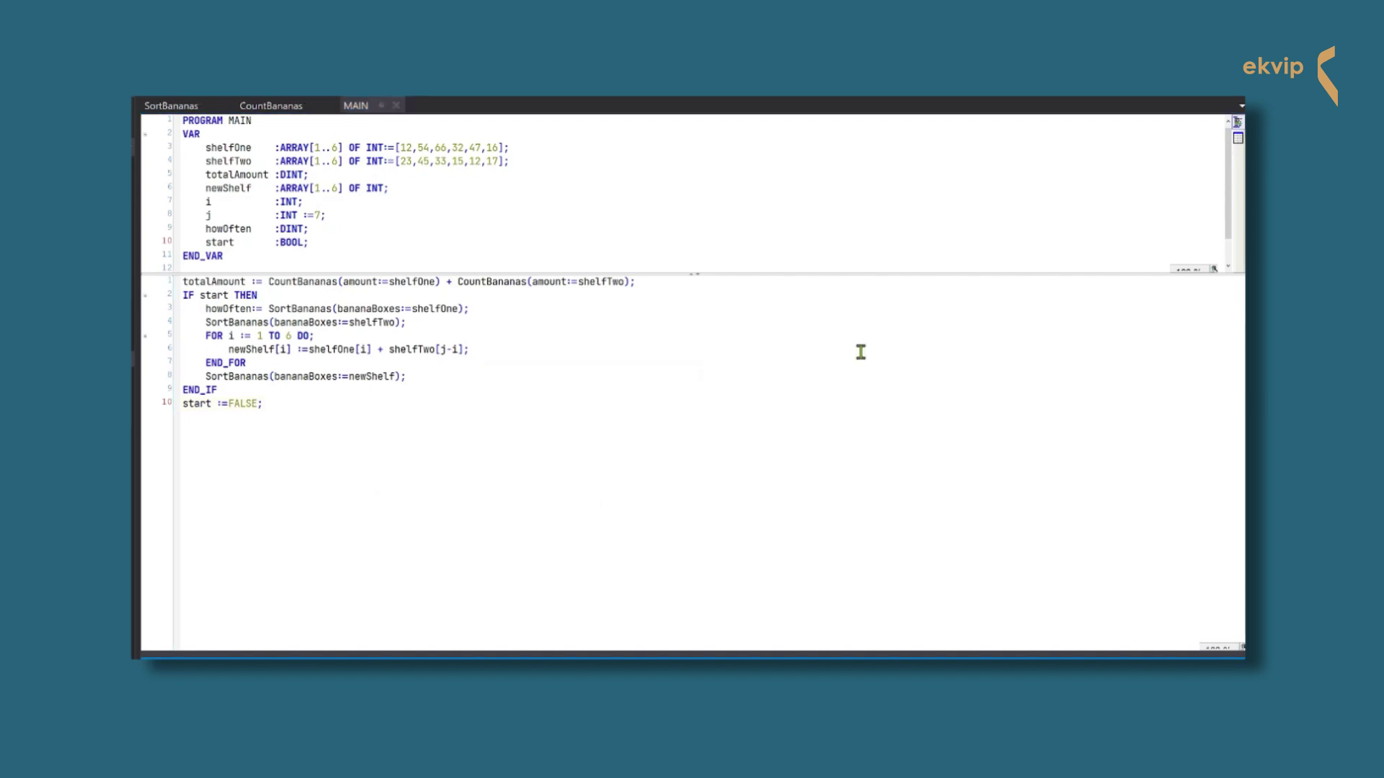
Write TRUE to start, then expand shelfOne, shelfTwo and newShelf to view their sorted values
click(1049, 252)
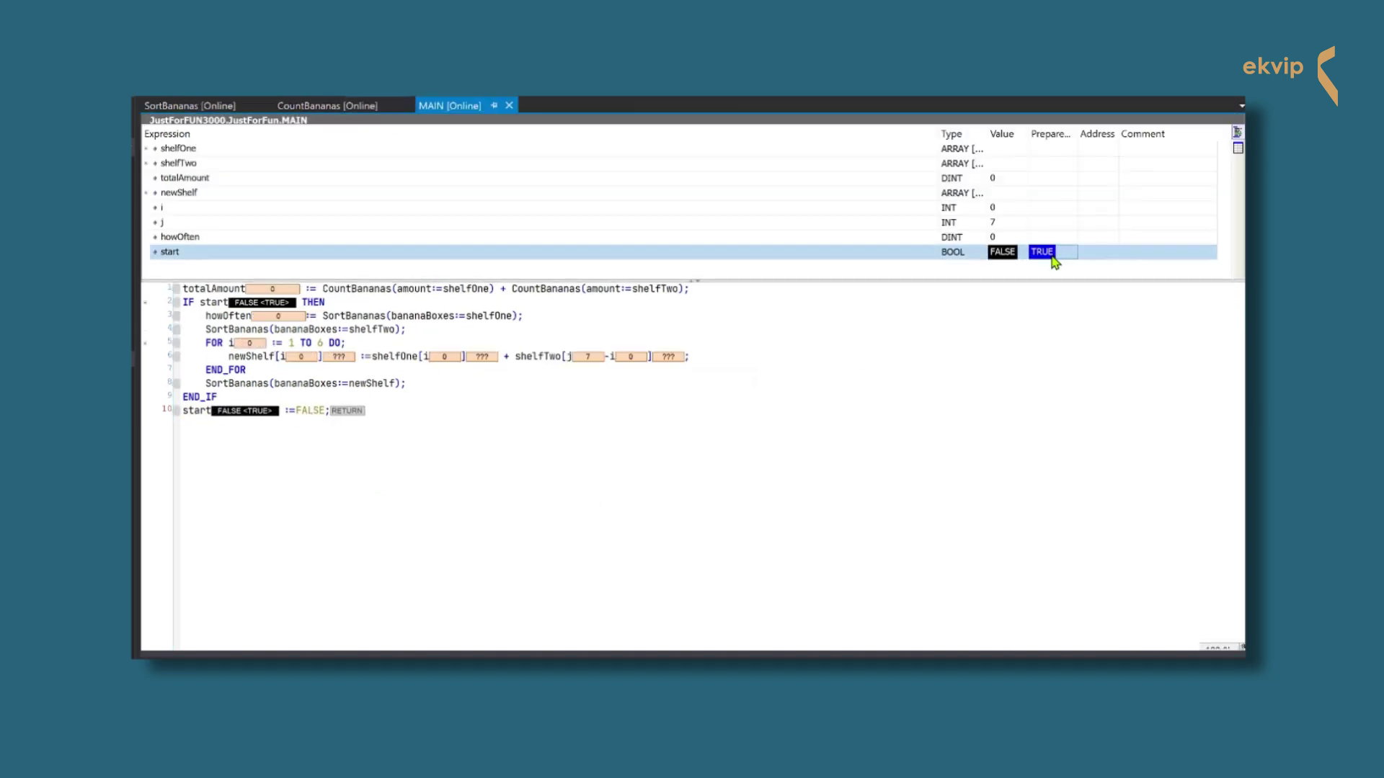
key(ctrl+F7)
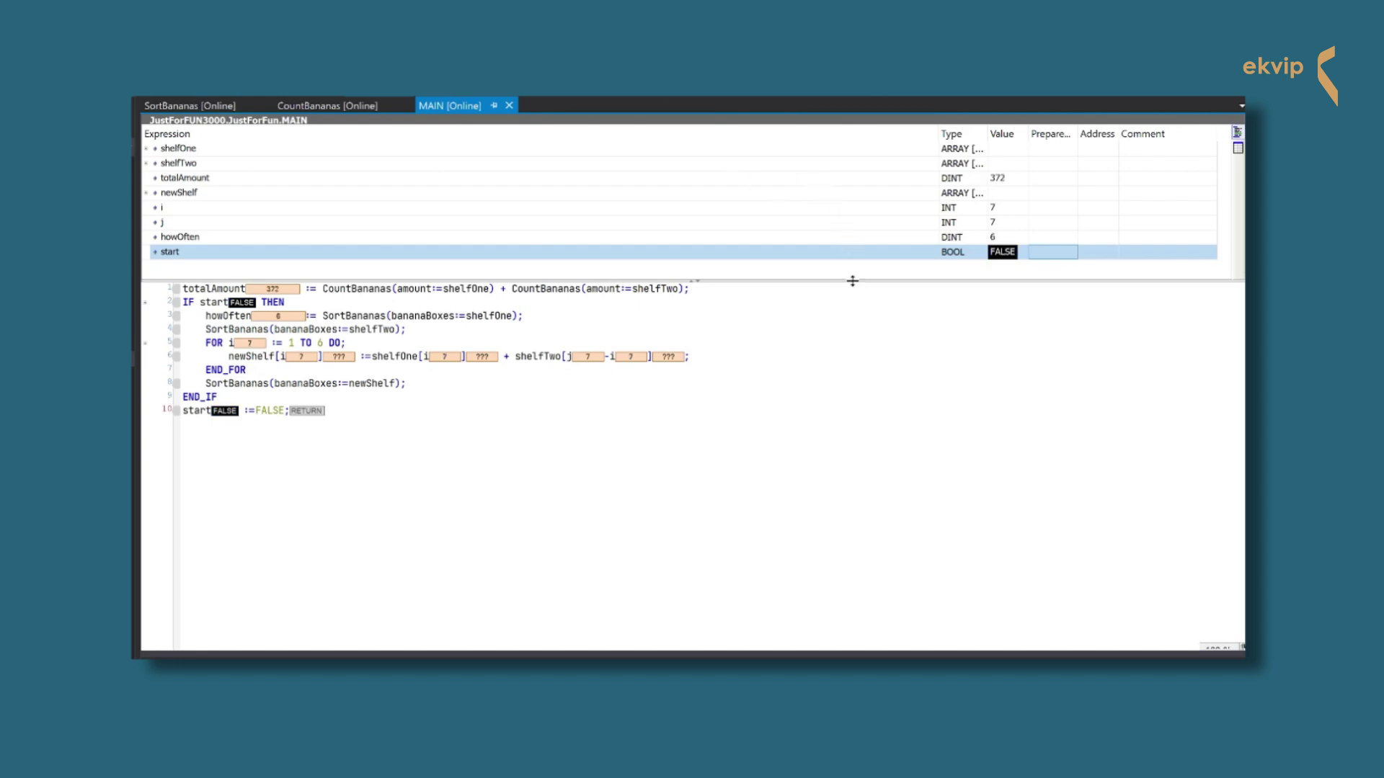
drag(853, 281, 841, 328)
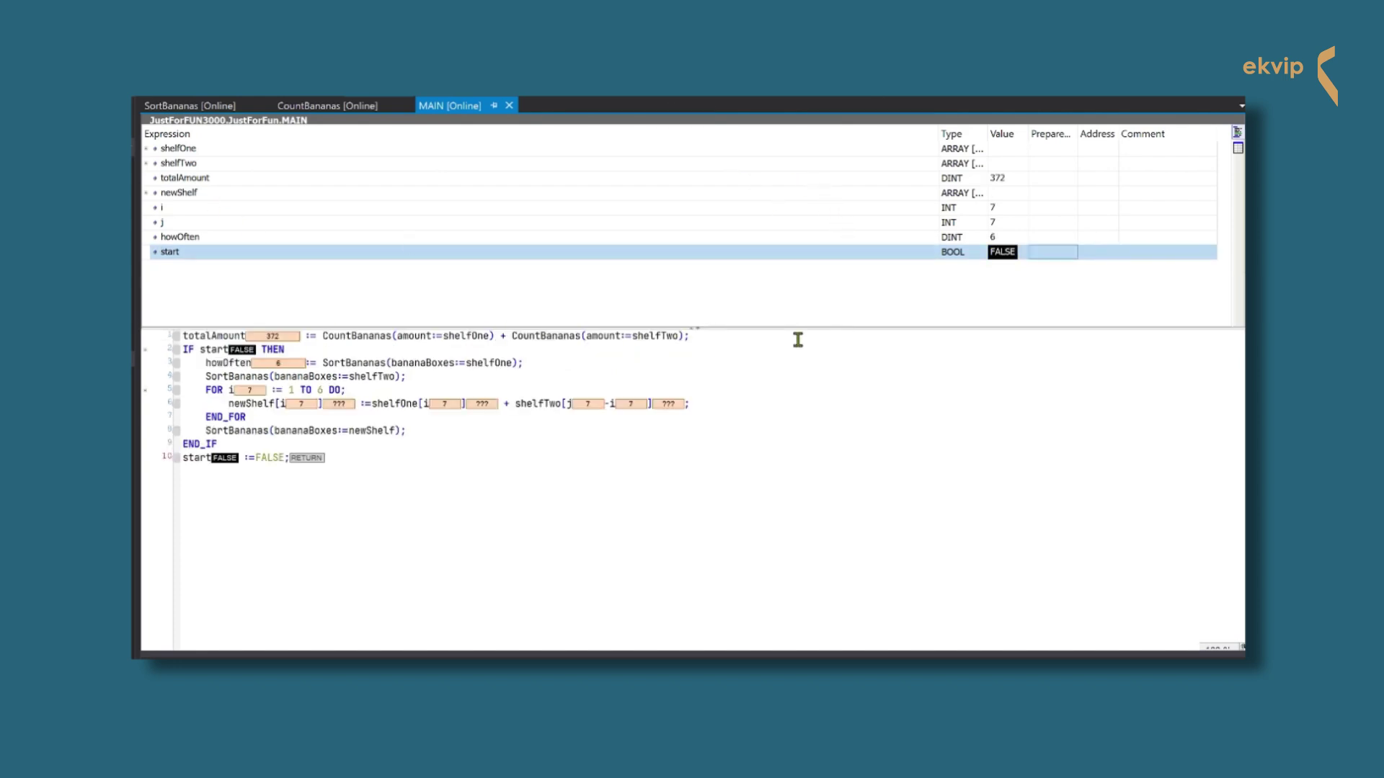
click(155, 148)
click(155, 256)
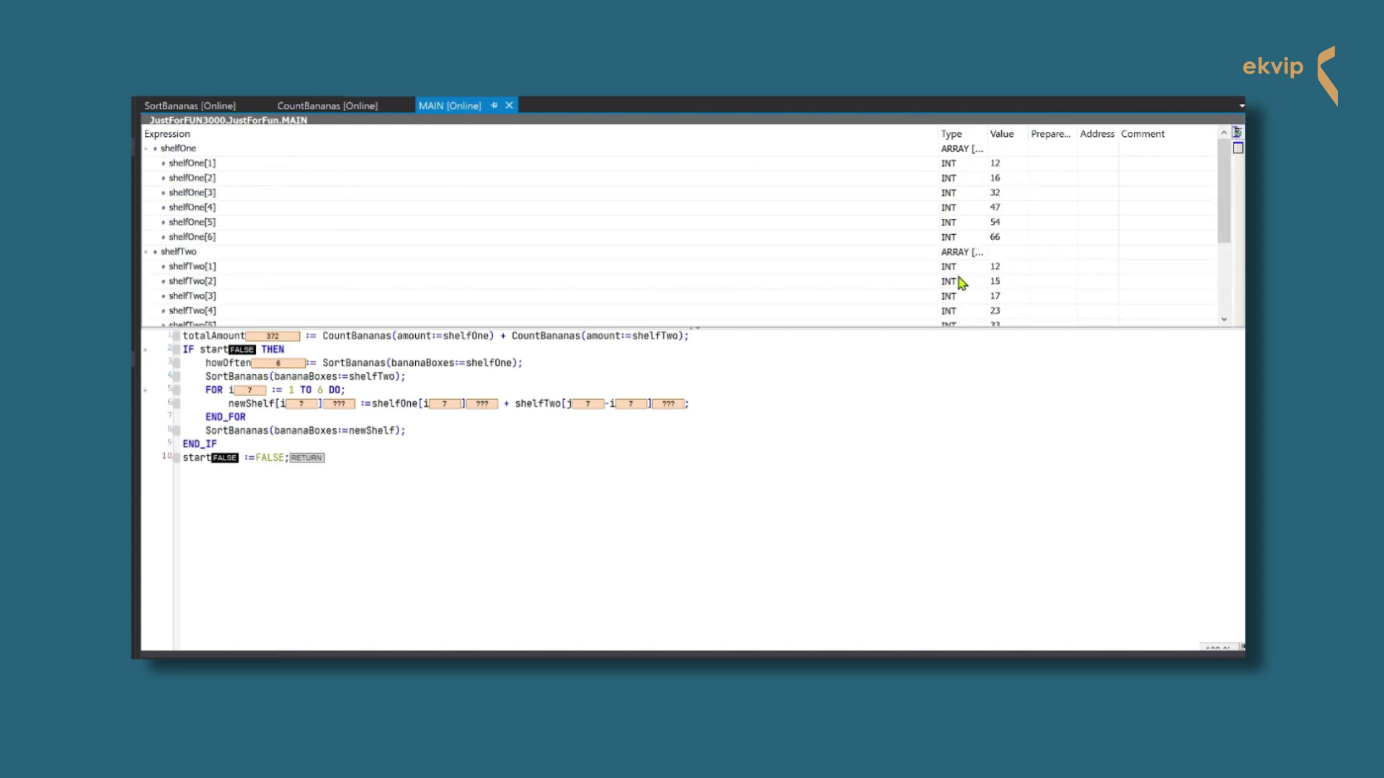
scroll(1038, 259, down, 1)
scroll(1012, 231, down, 1)
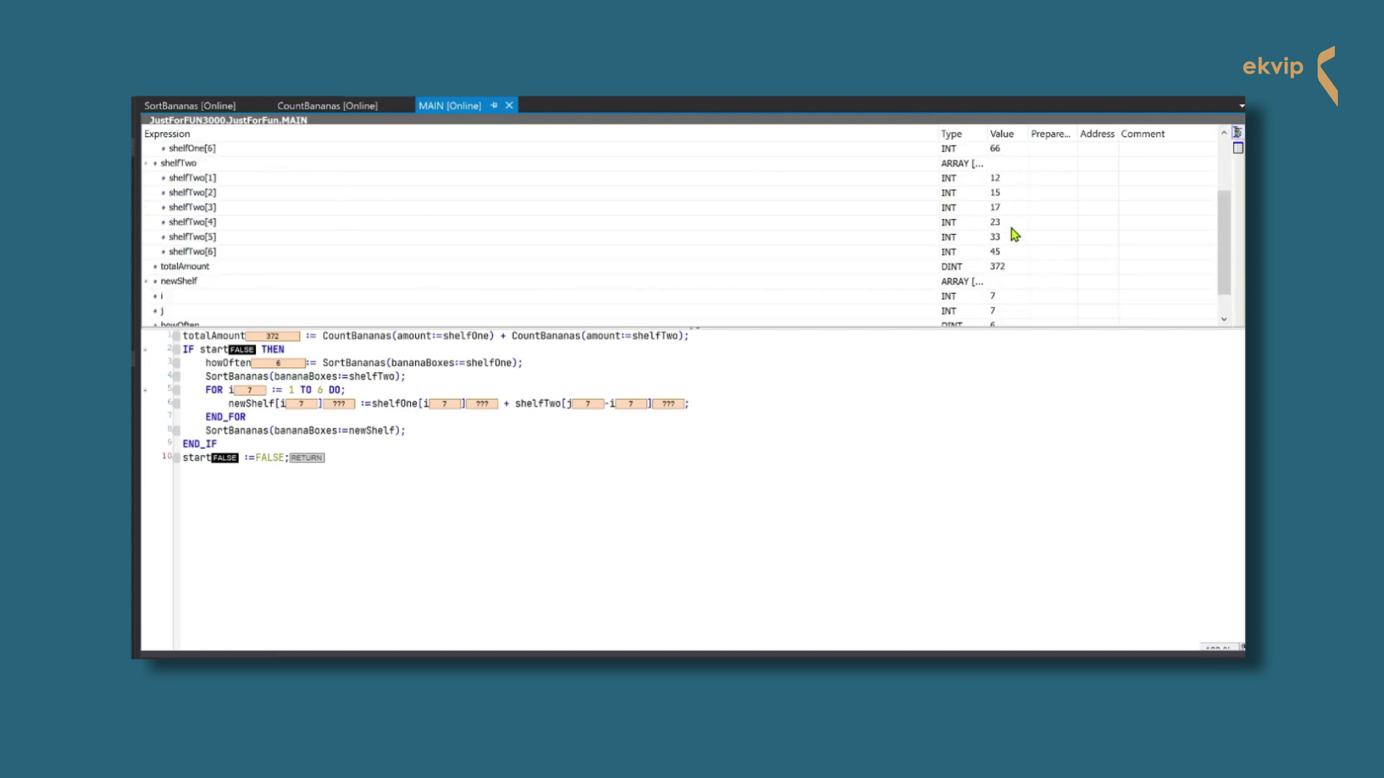
click(155, 281)
scroll(938, 187, down, 1)
scroll(983, 194, down, 1)
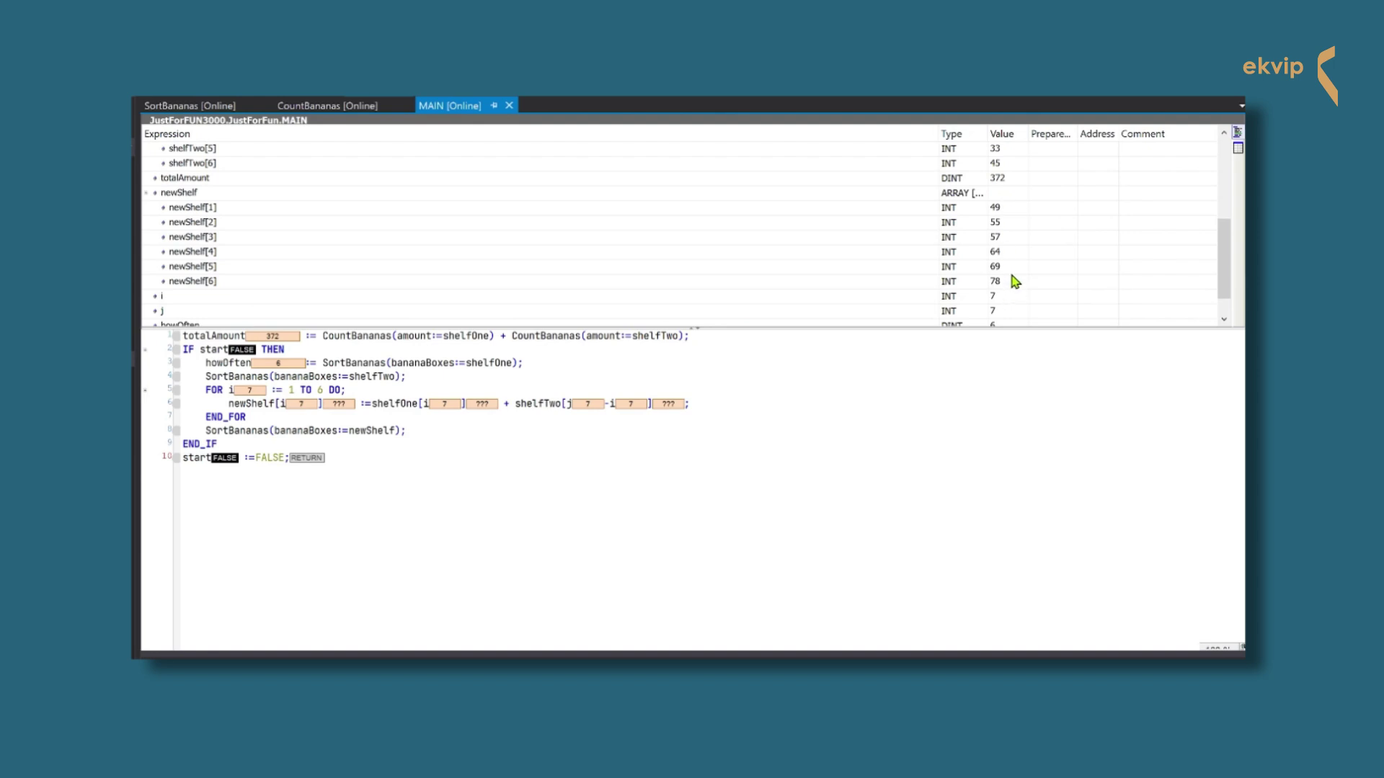
scroll(1022, 283, down, 1)
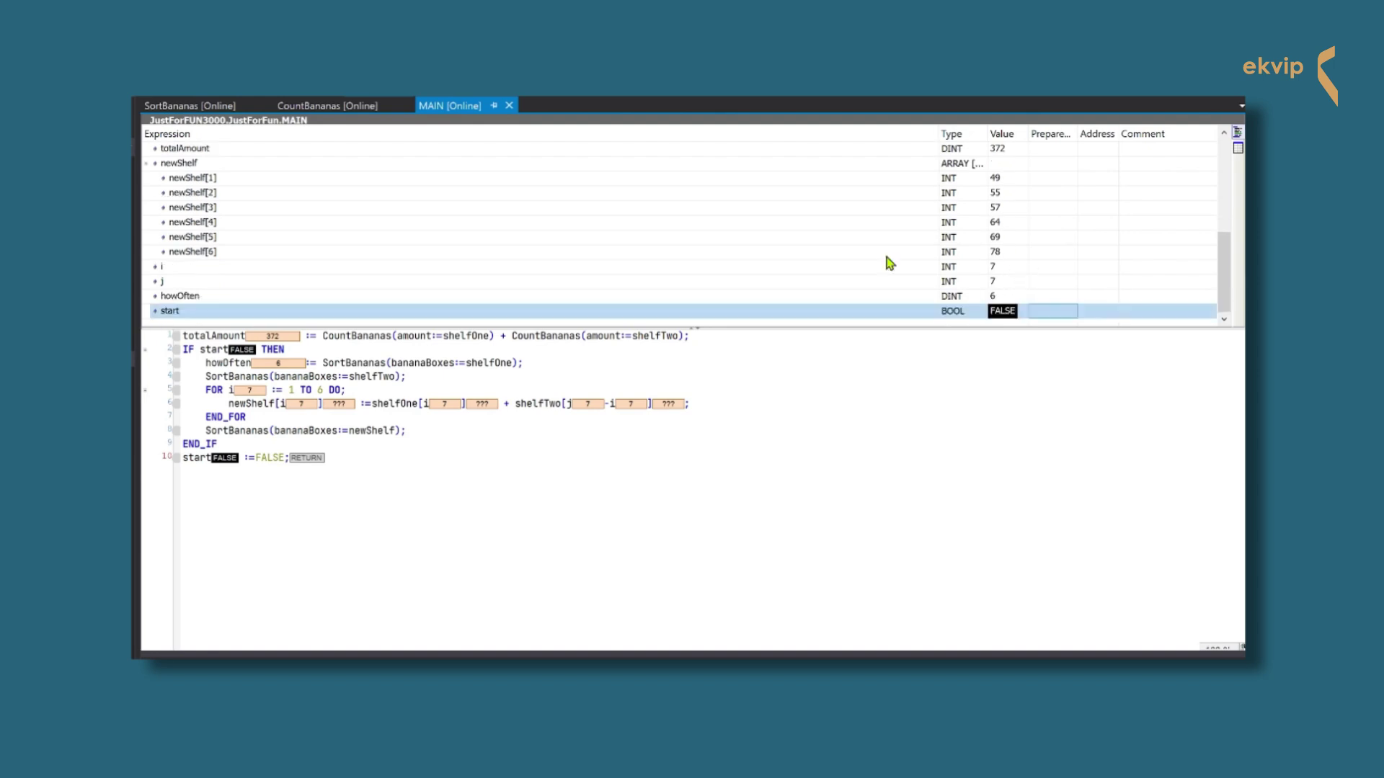
click(734, 95)
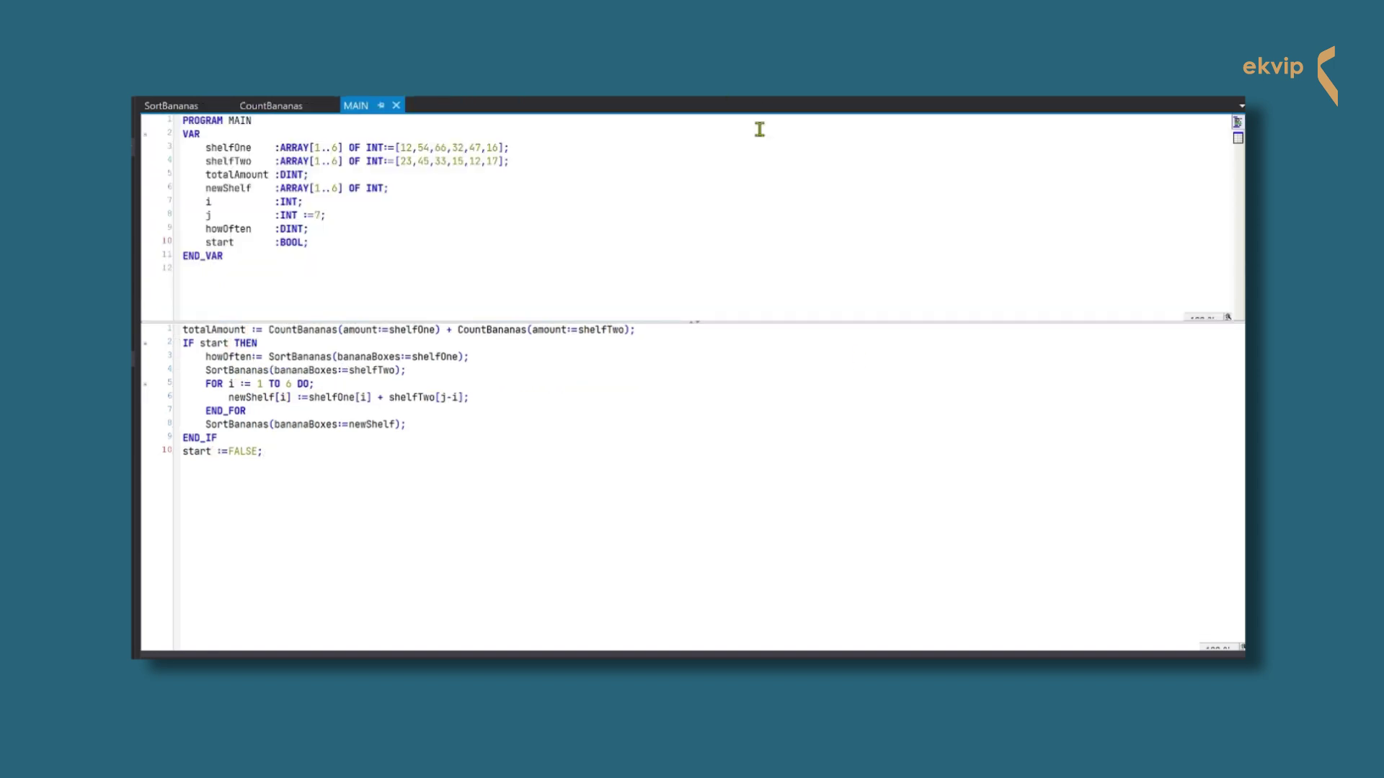